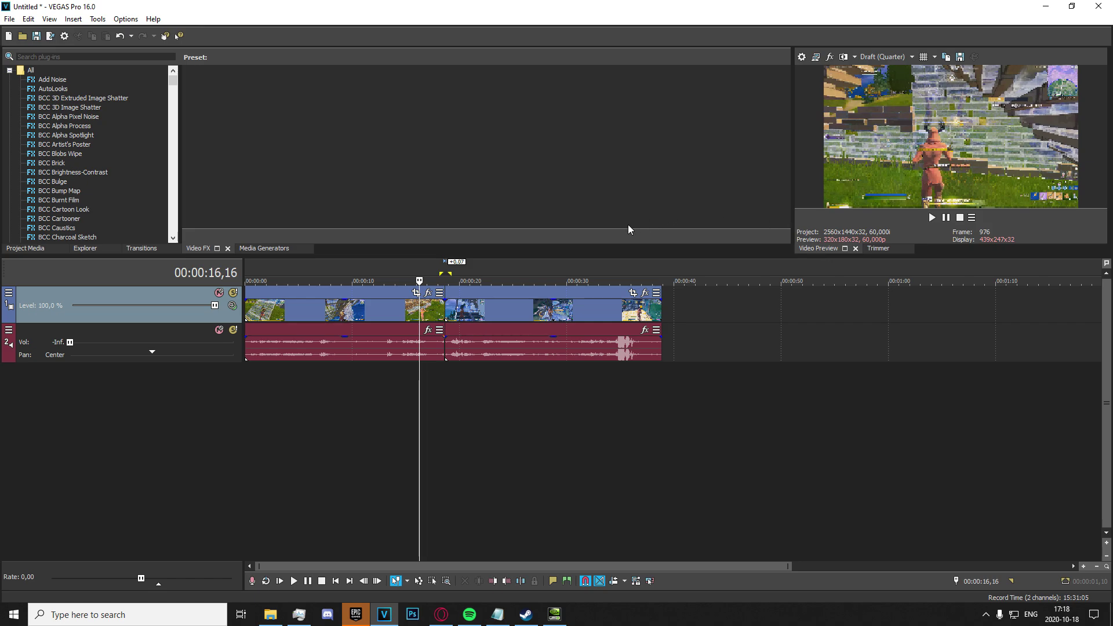
Step: Find the S_BlurMoCurves effect with the search "blurmo" and apply its god preset to the first video clip
click(442, 308)
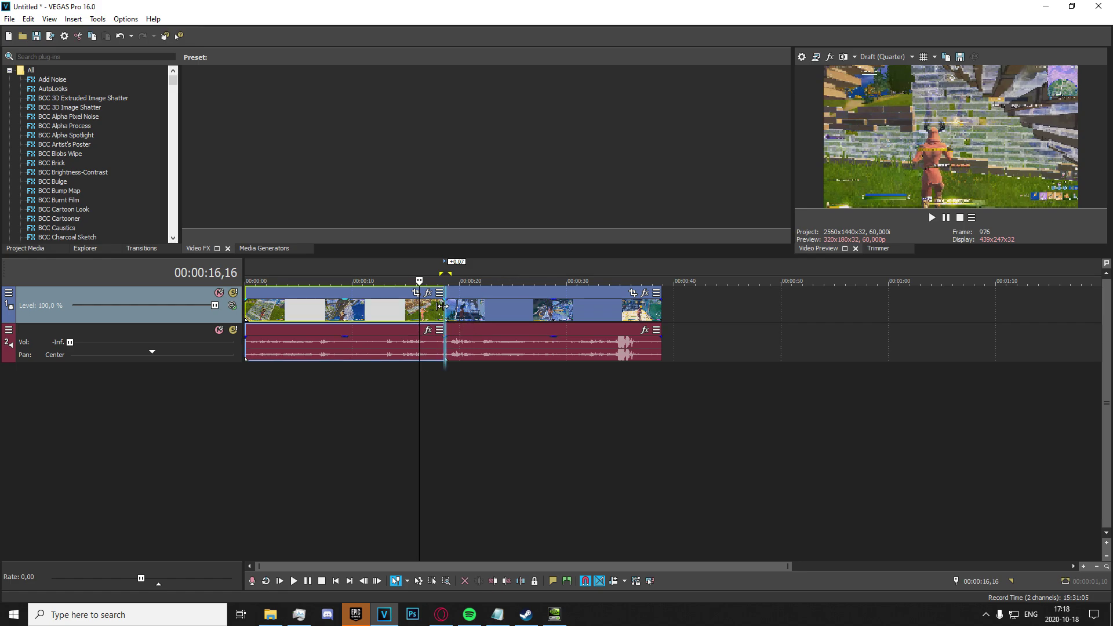
click(93, 56)
text(blur)
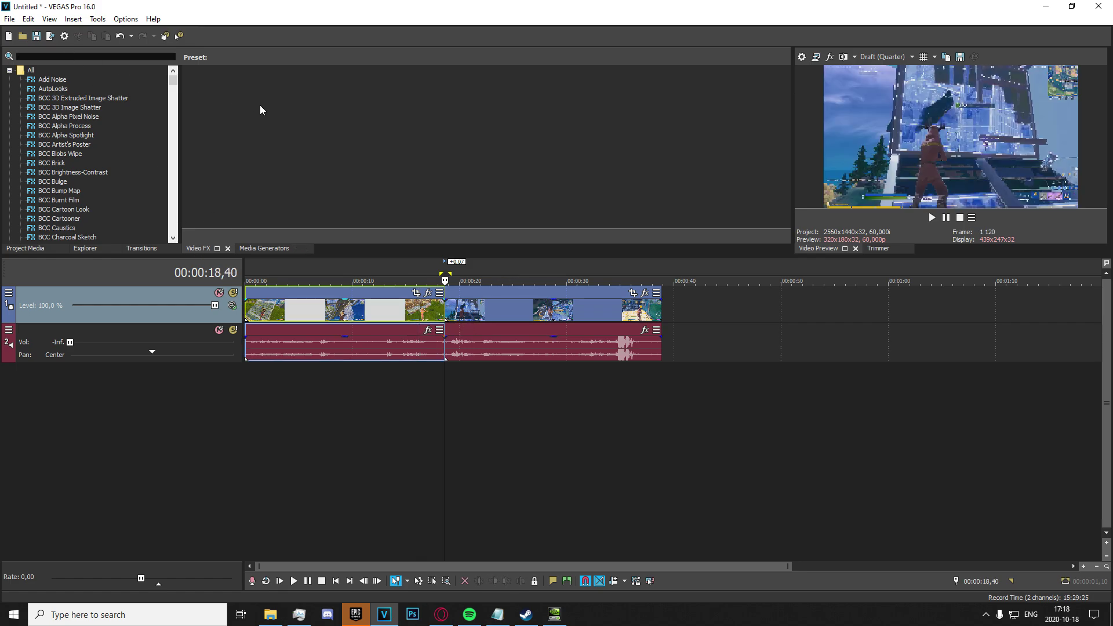
text(mo)
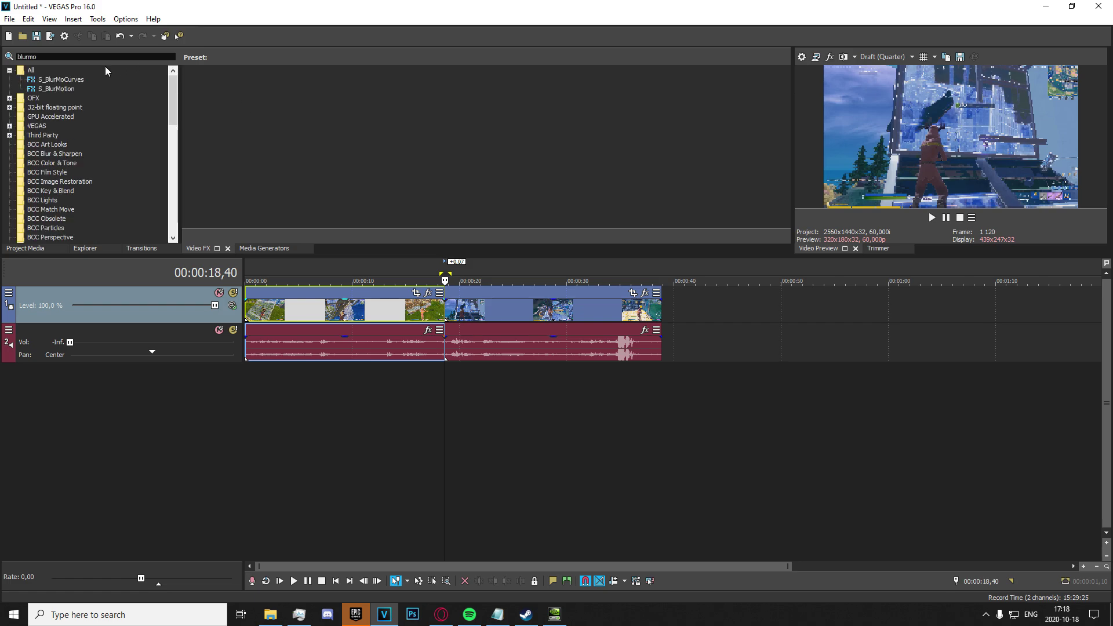
click(61, 79)
drag(283, 87, 430, 318)
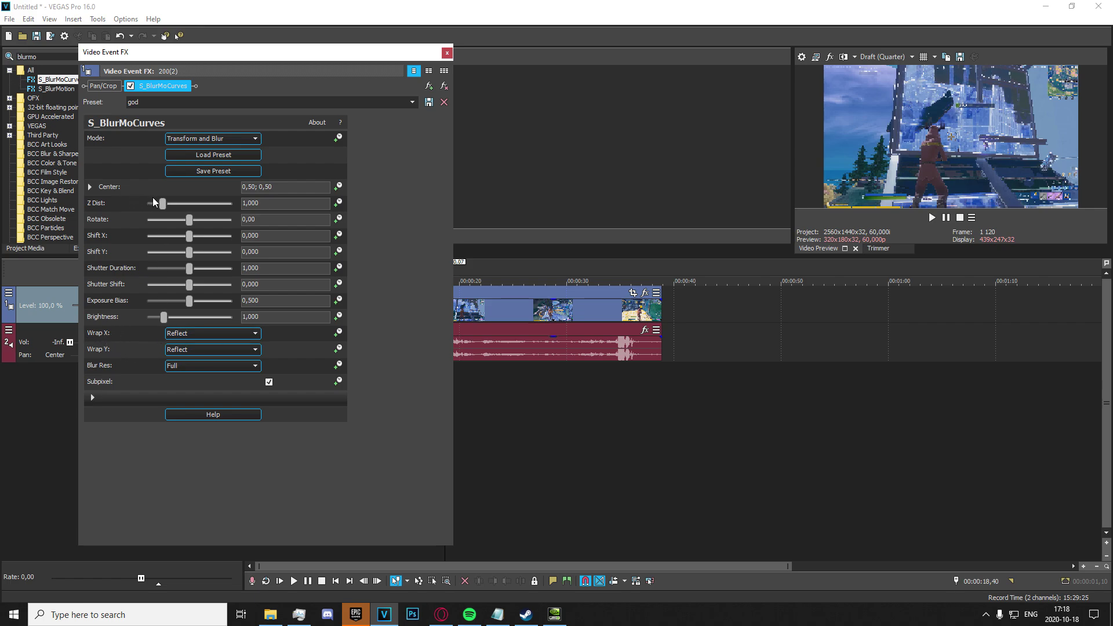
Step: Animate the blur effect's Z Dist and add a keyframe at 00:00:18,35, just before the first clip's end
click(338, 203)
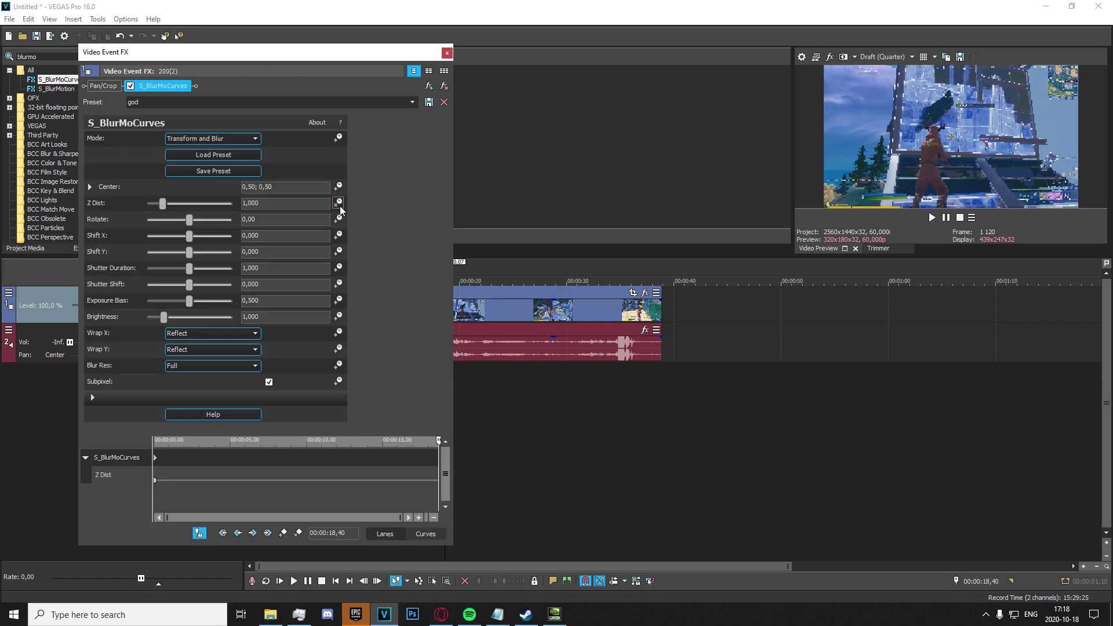
click(439, 476)
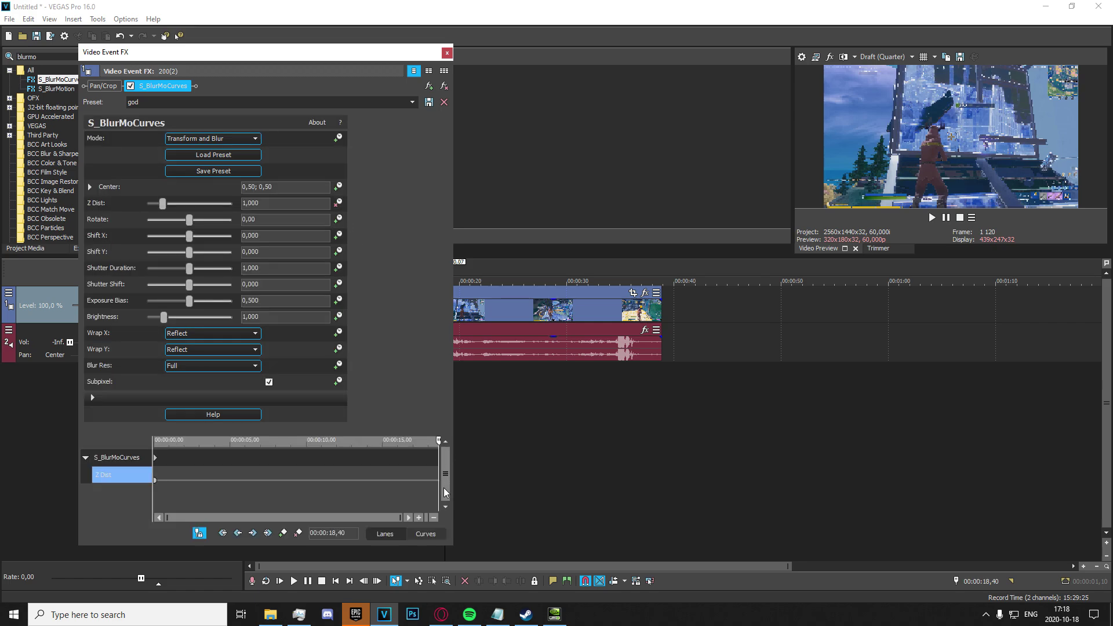
click(437, 487)
scroll(429, 485, up, 6)
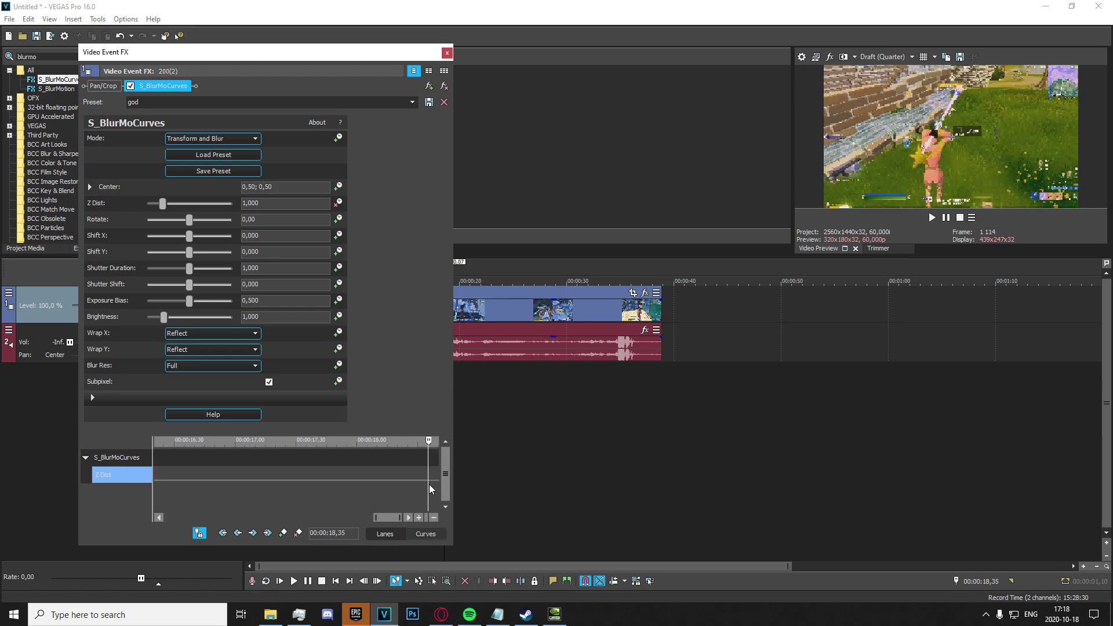
click(283, 532)
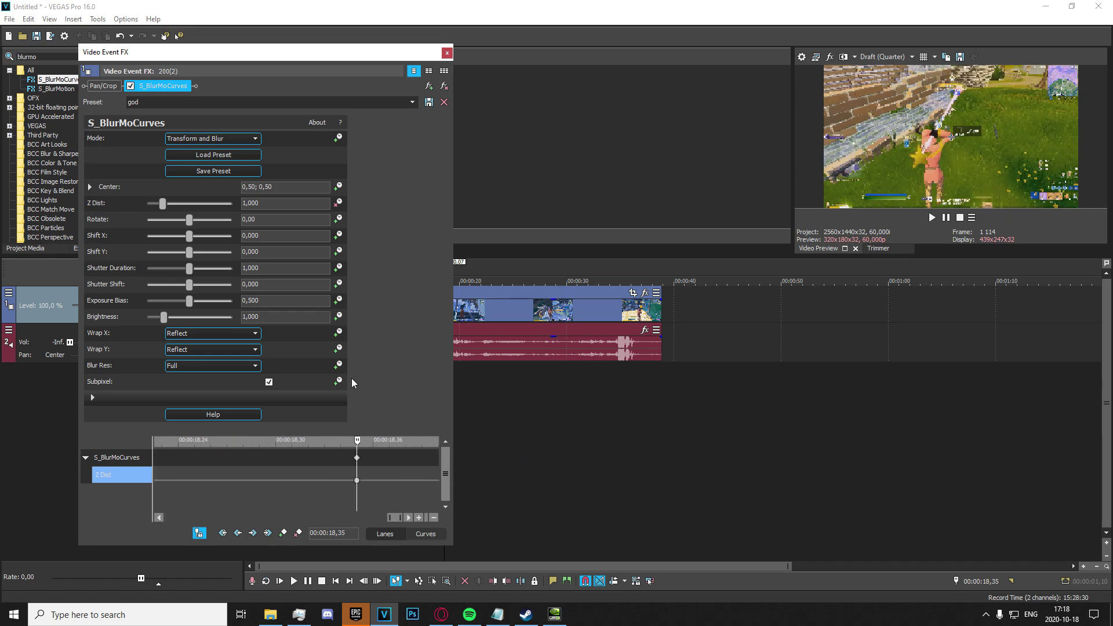
Step: Enter the Z Dist value at the first clip's end, at 00:00:18,40, and close the effect settings
drag(358, 442, 438, 442)
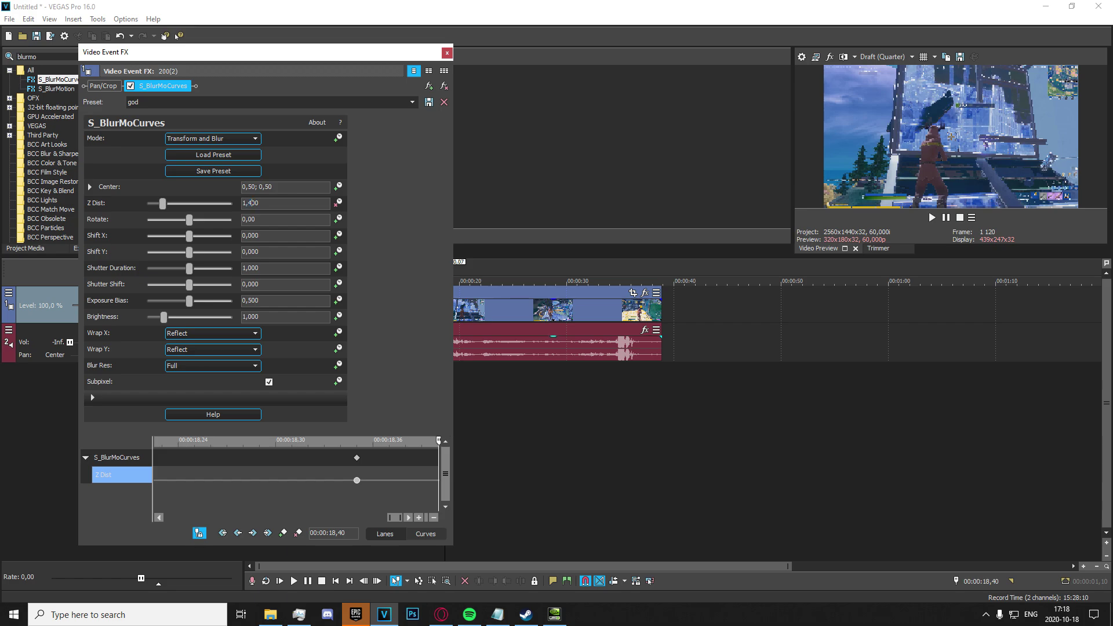
key(Return)
click(447, 52)
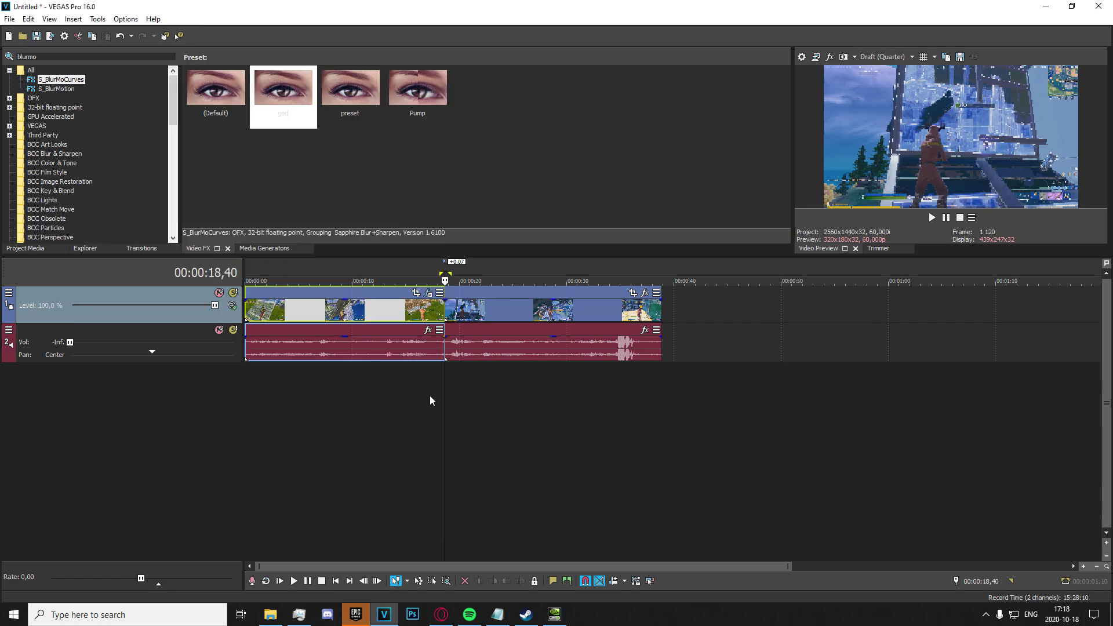
Step: Split the second clip at 00:00:18,48, eight frames after the cut between the two clips
scroll(616, 363, up, 4)
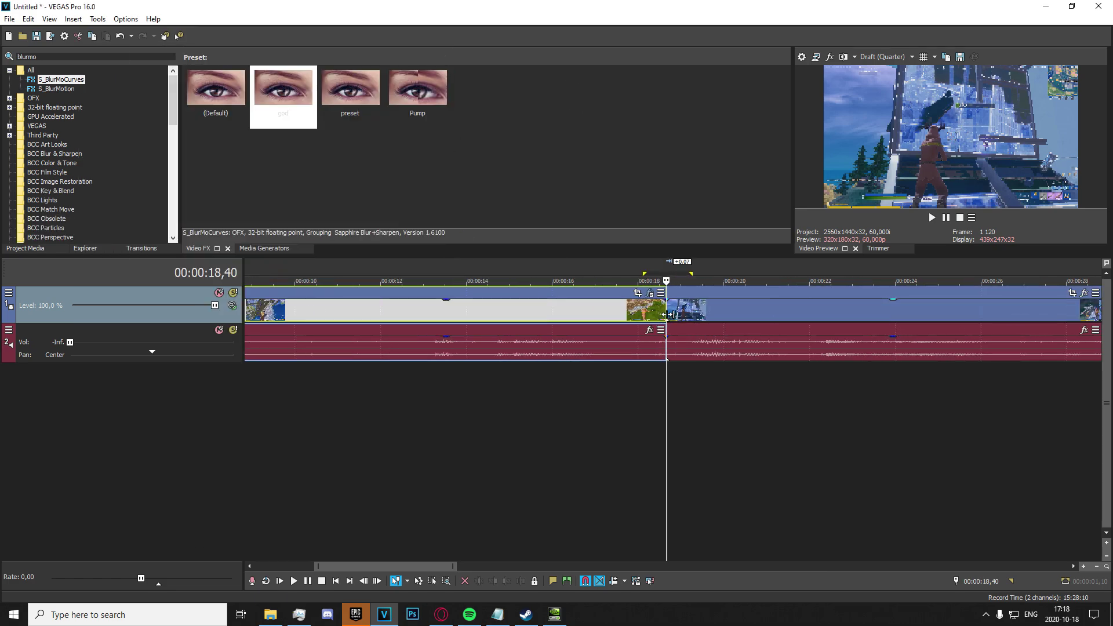
scroll(693, 397, down, 4)
scroll(584, 354, up, 6)
key(Right)
key(Right)
key(Right)
key(Right)
key(Right)
key(Right)
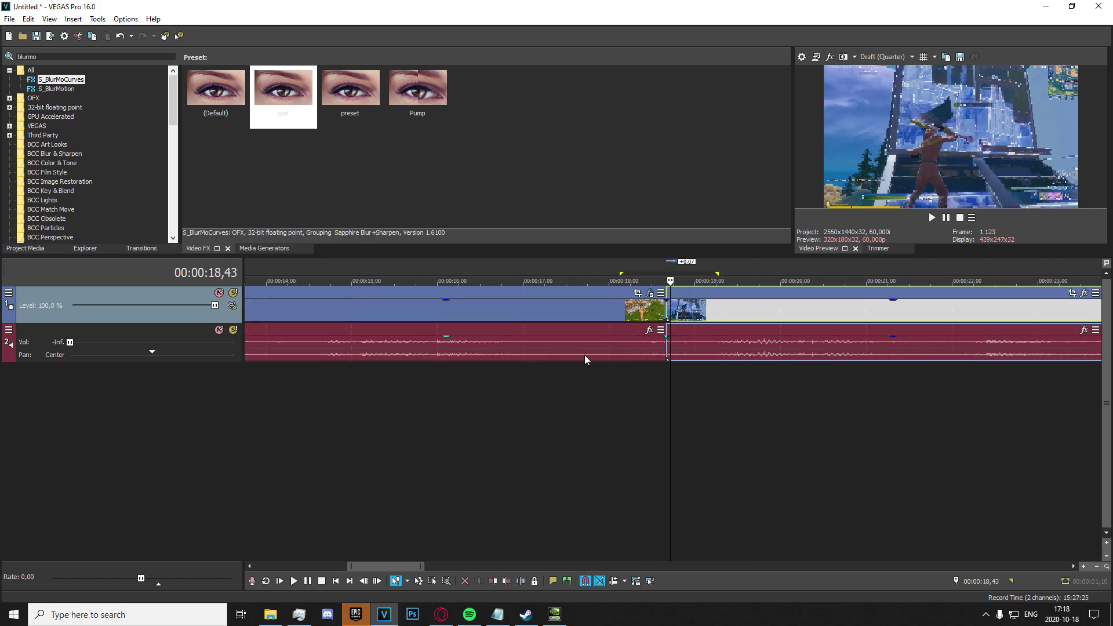
key(Right)
scroll(586, 355, up, 4)
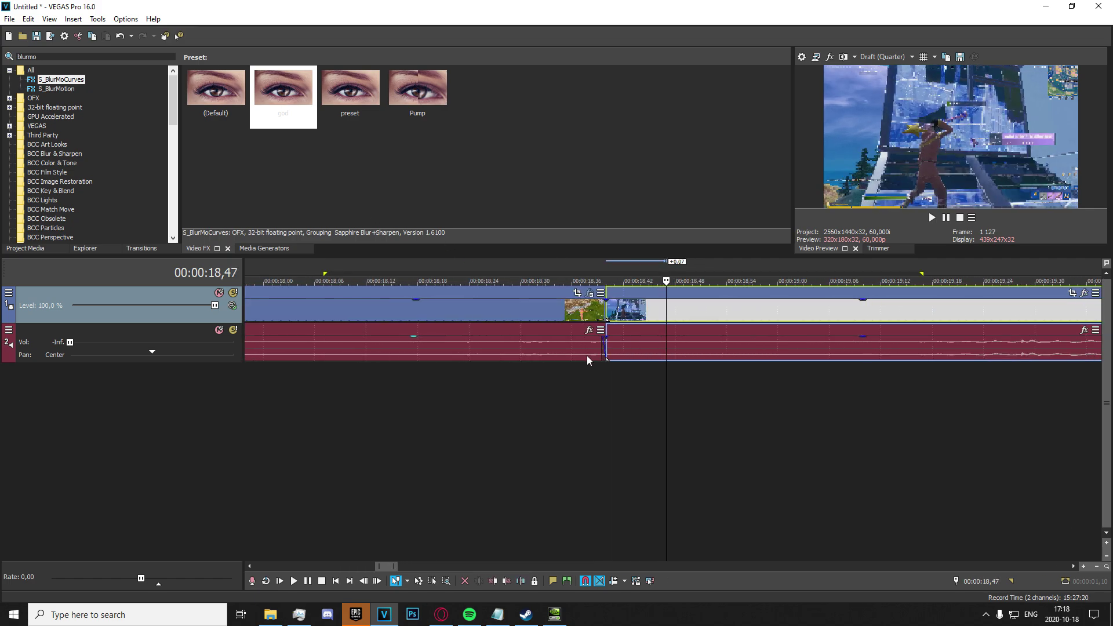
key(Right)
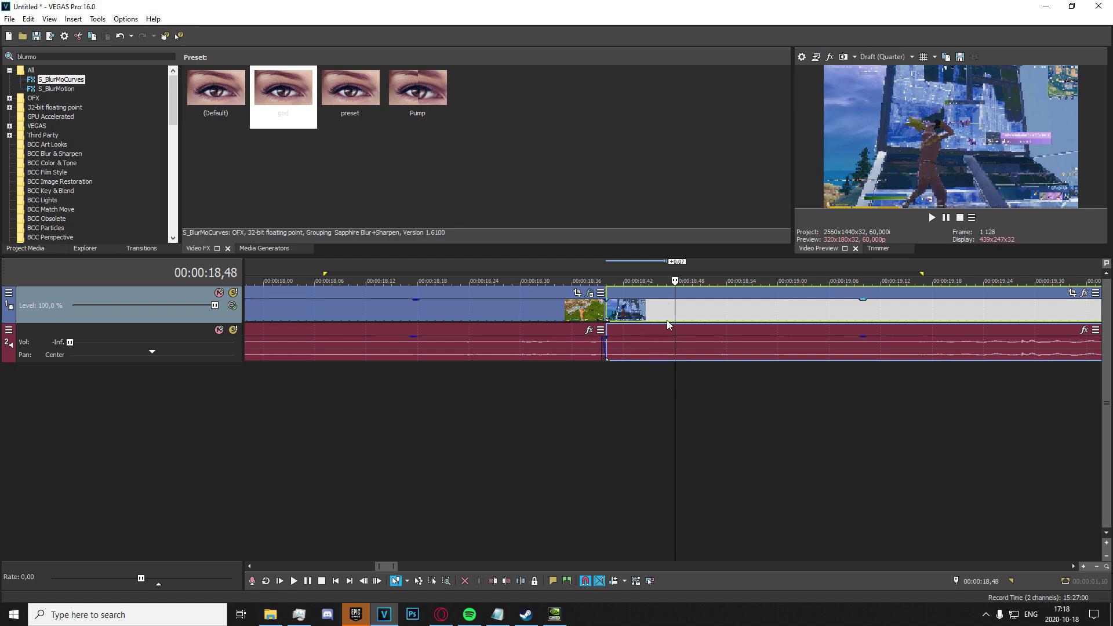
scroll(672, 317, down, 3)
key(s)
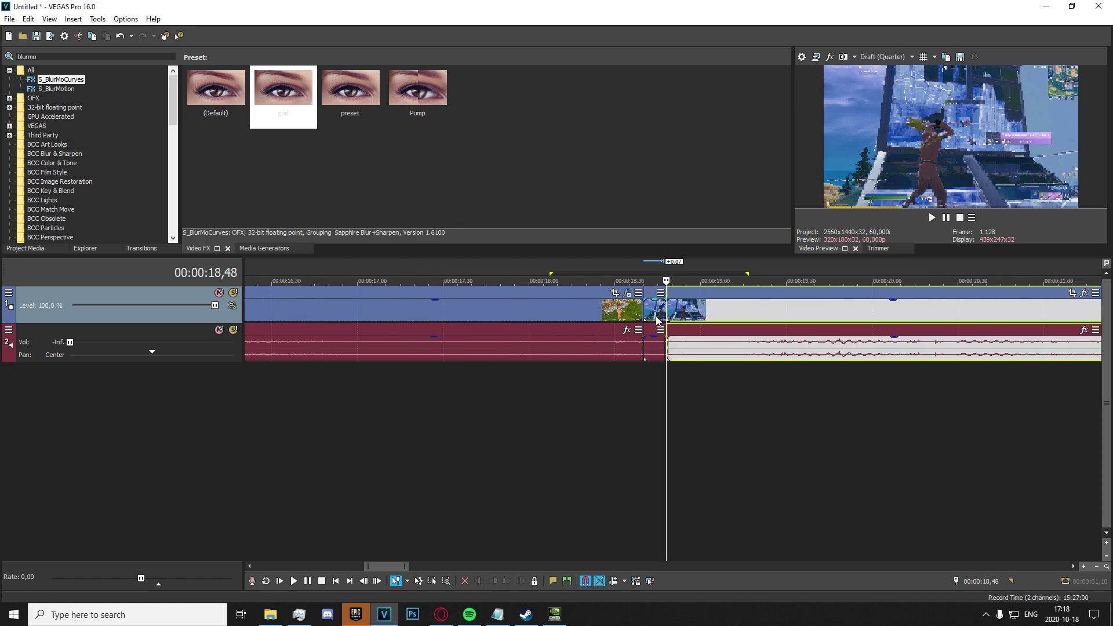
Step: Apply the S_BlurMoCurves god preset to the short split segment and animate Z Dist with a 0,600 keyframe at its start
drag(288, 100, 650, 312)
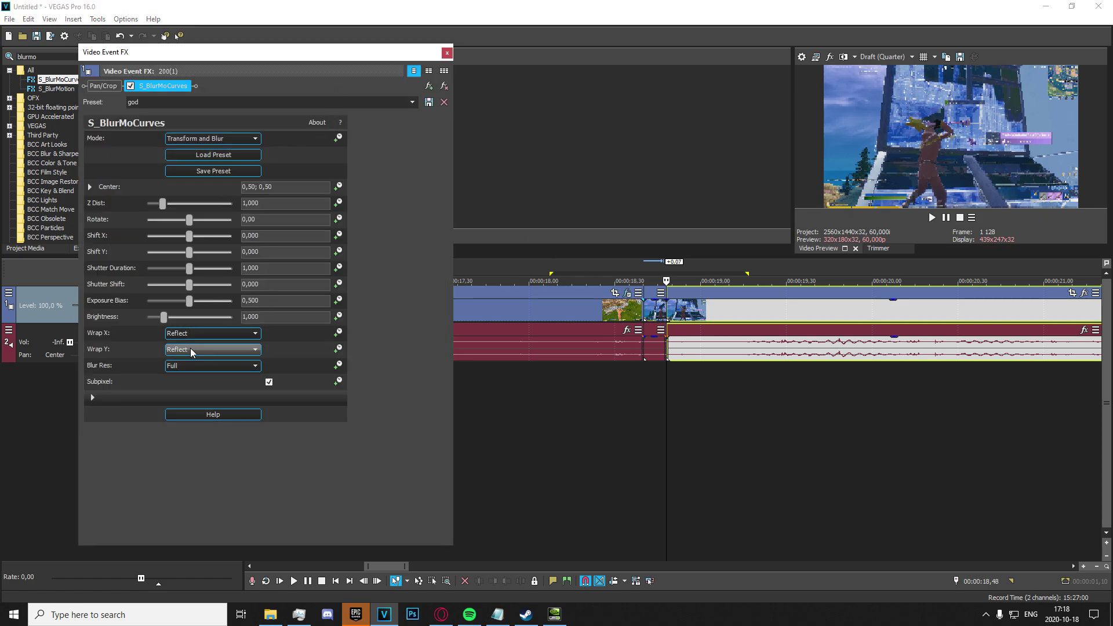
click(340, 203)
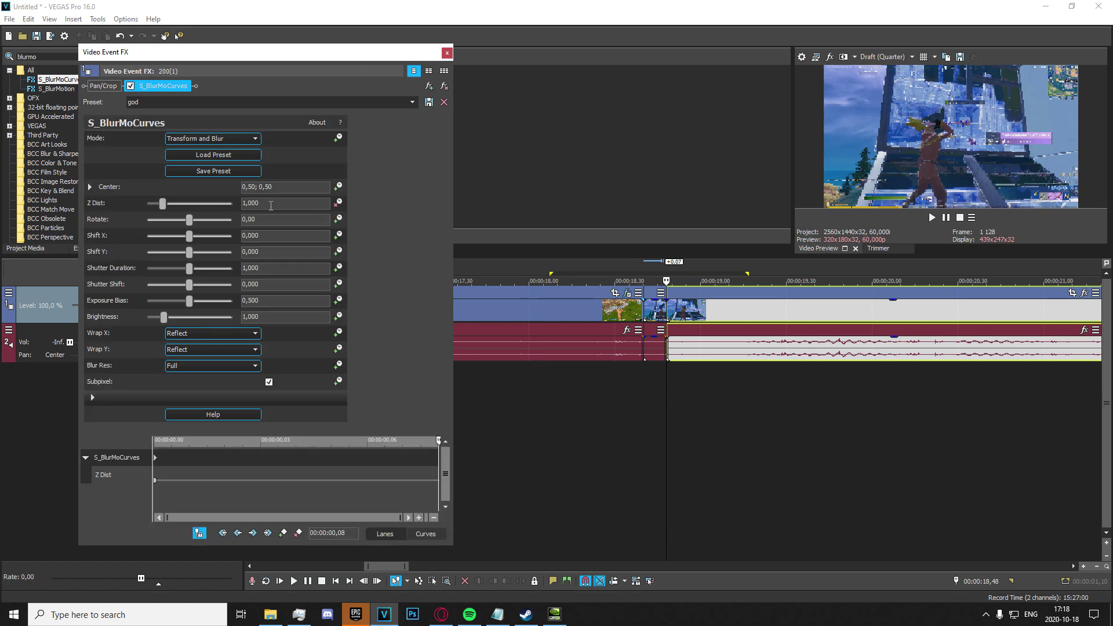
click(304, 207)
text(0,)
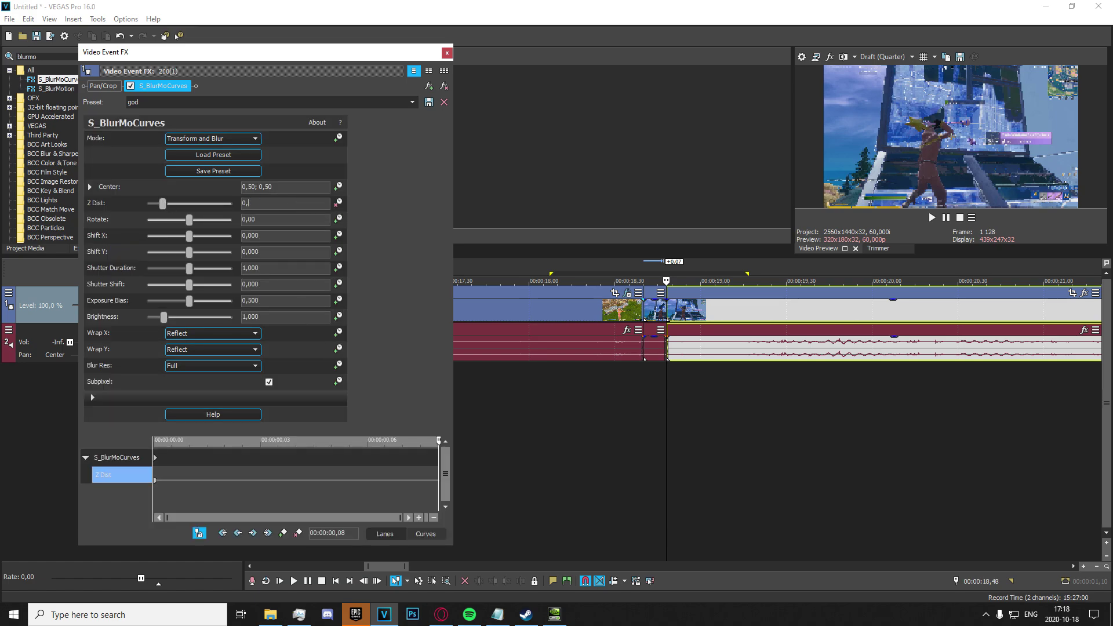
text(600)
key(Return)
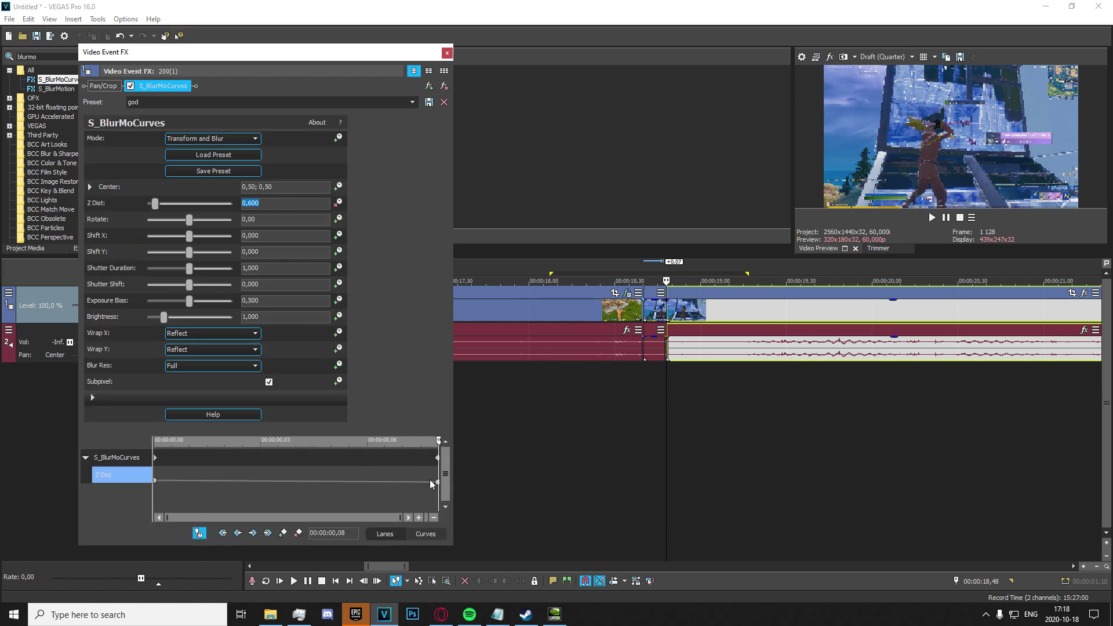
drag(436, 482, 171, 490)
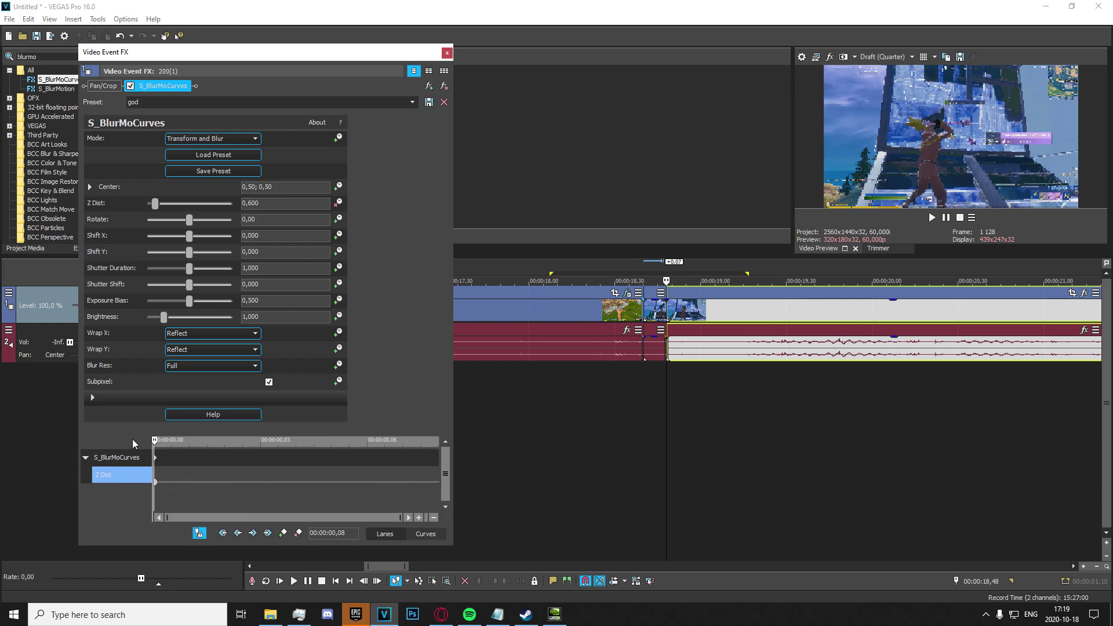
Step: Set Z Dist to 1,000 at the short segment's end and close the effect settings
drag(156, 440, 564, 348)
key(Return)
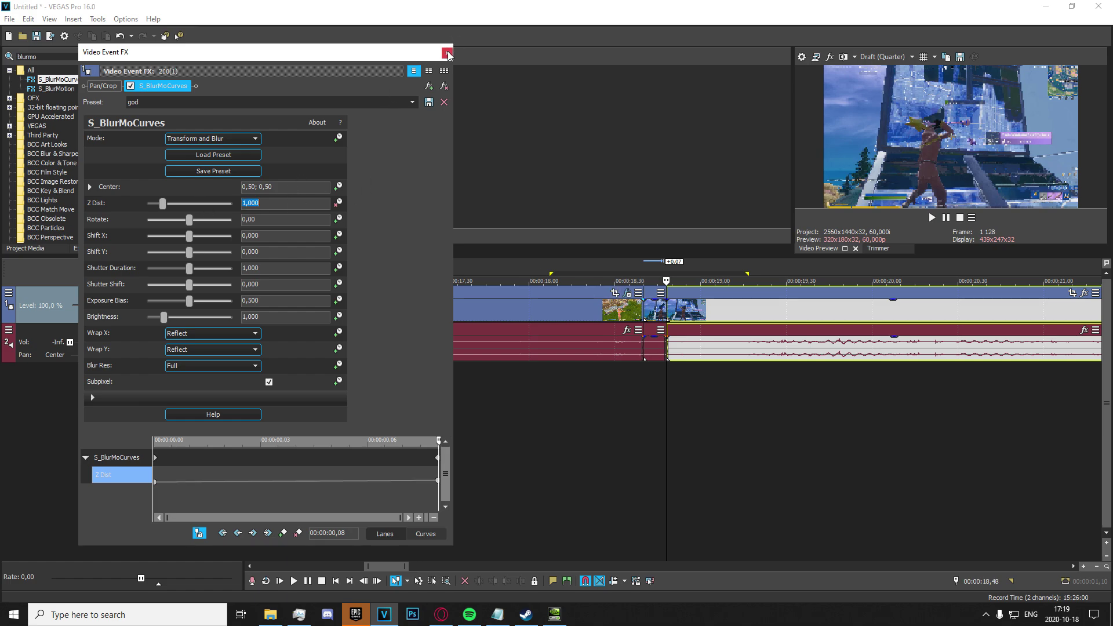
click(447, 53)
Step: Play back the region around the cut to check the zoom blur transition
scroll(733, 415, down, 1)
drag(741, 414, 587, 401)
key(space)
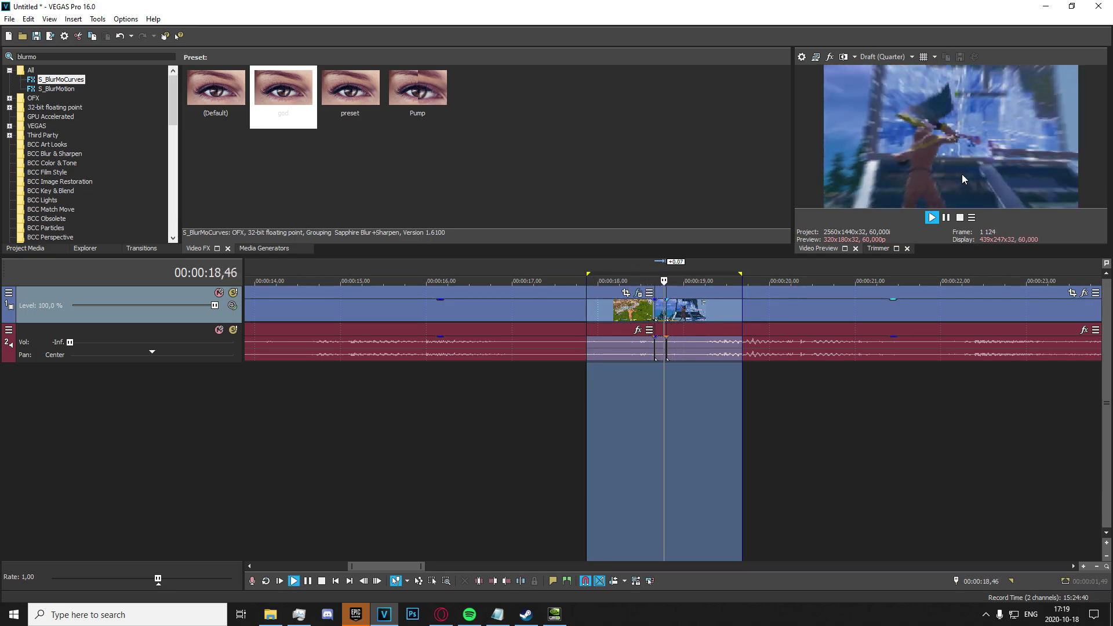
click(655, 383)
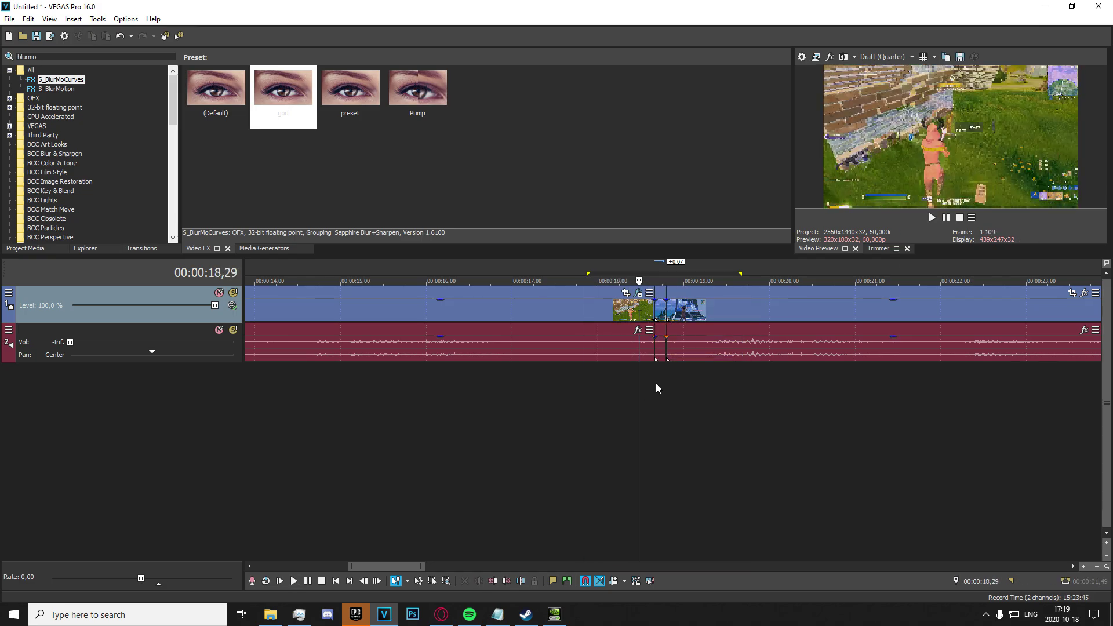
Step: Find the S_Shake effect with the search "shake" and apply its default preset to the short segment after the cut
click(108, 57)
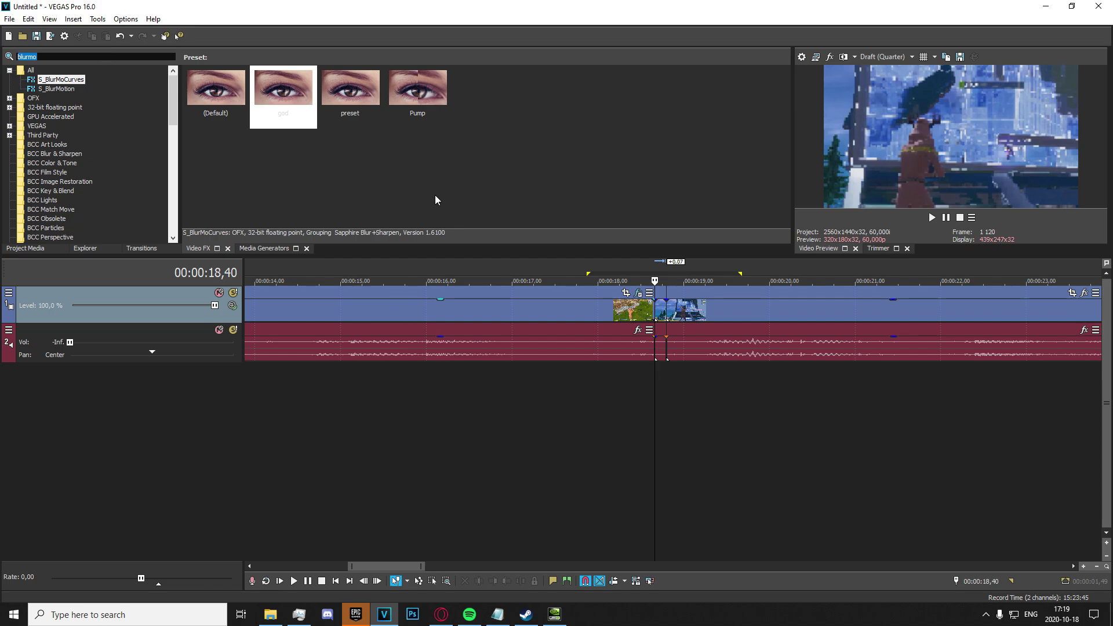
text(shake)
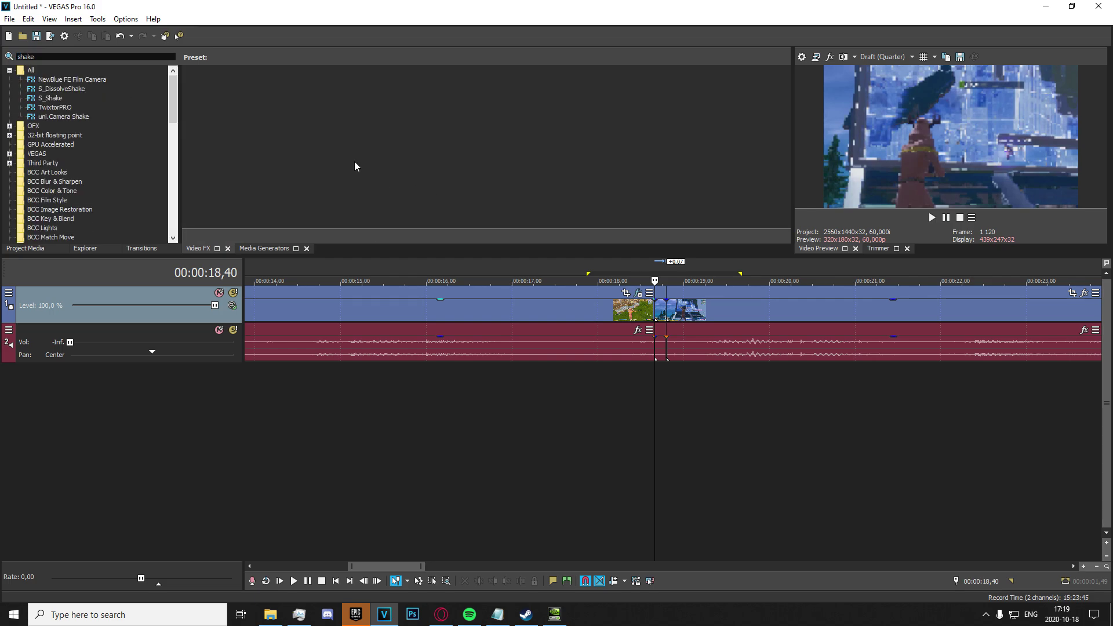
click(50, 98)
drag(218, 98, 664, 315)
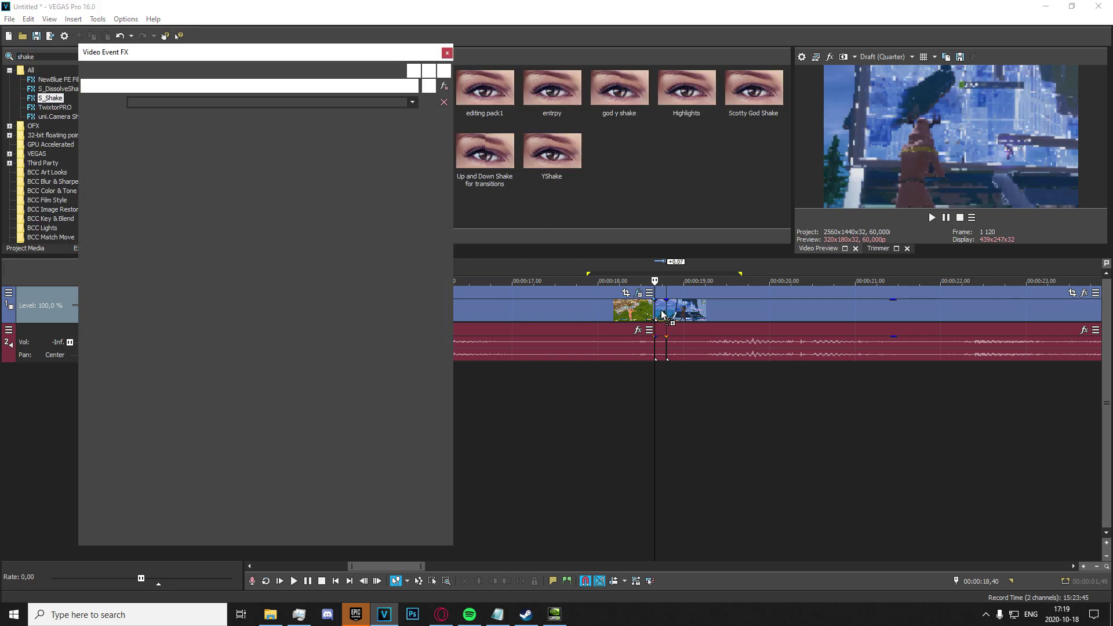
click(651, 402)
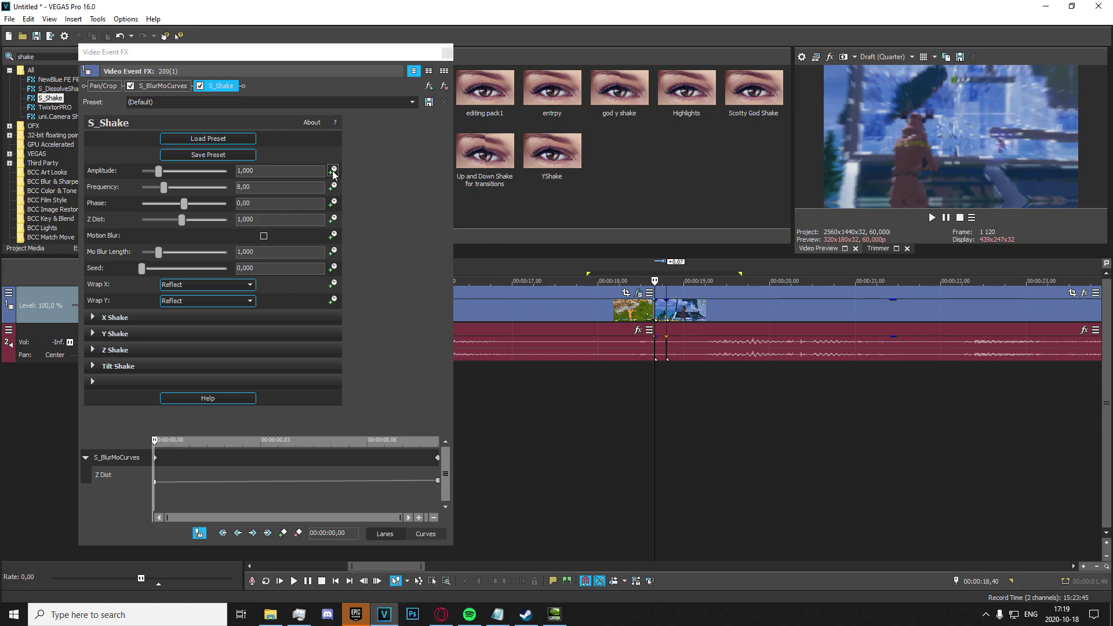
Step: Set the shake Amplitude to 1,800 at the segment's start and turn on its keyframe animation
click(255, 172)
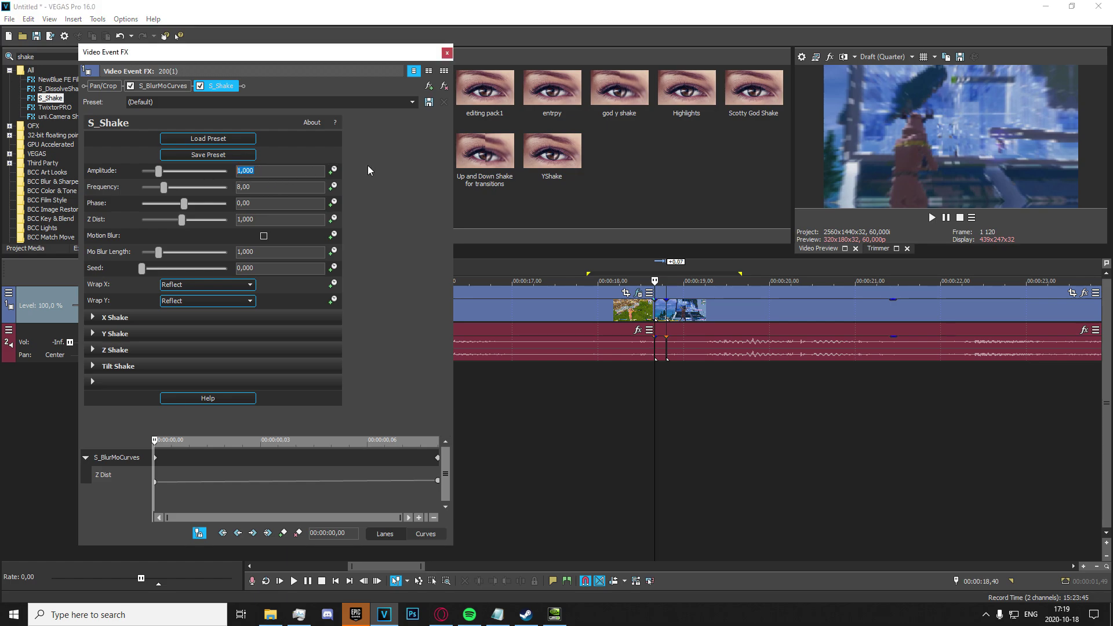
text(1,8)
key(Return)
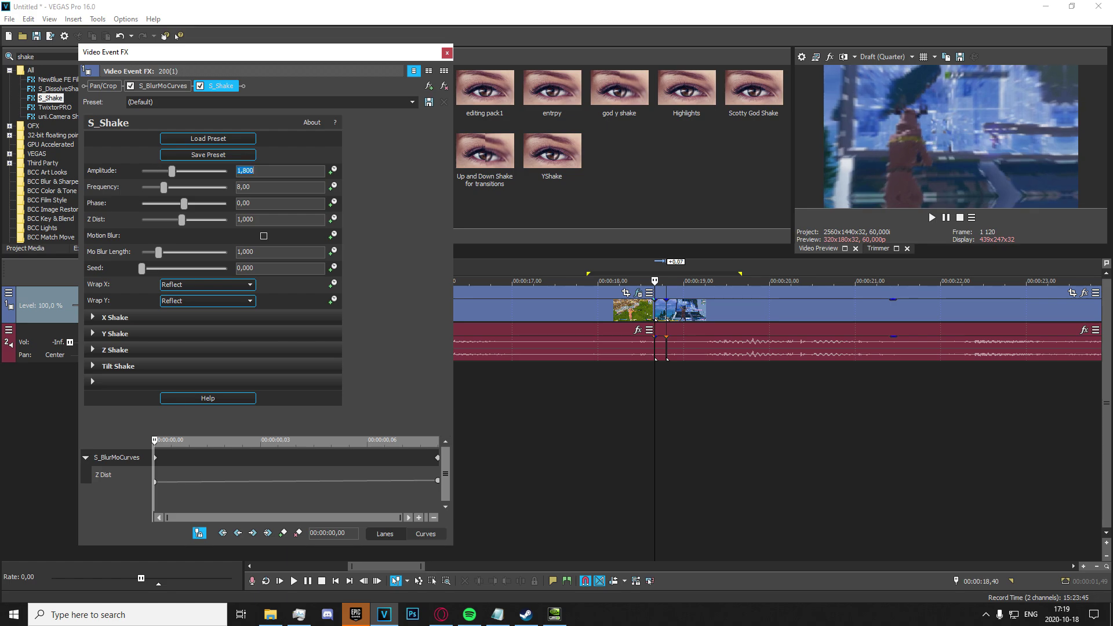
click(334, 171)
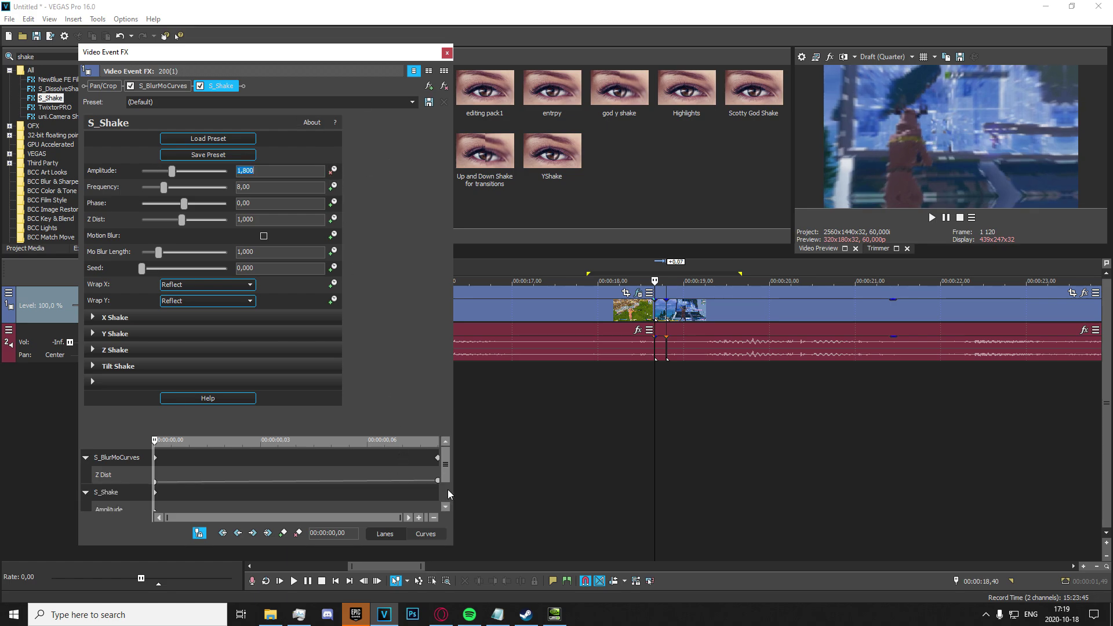
click(168, 445)
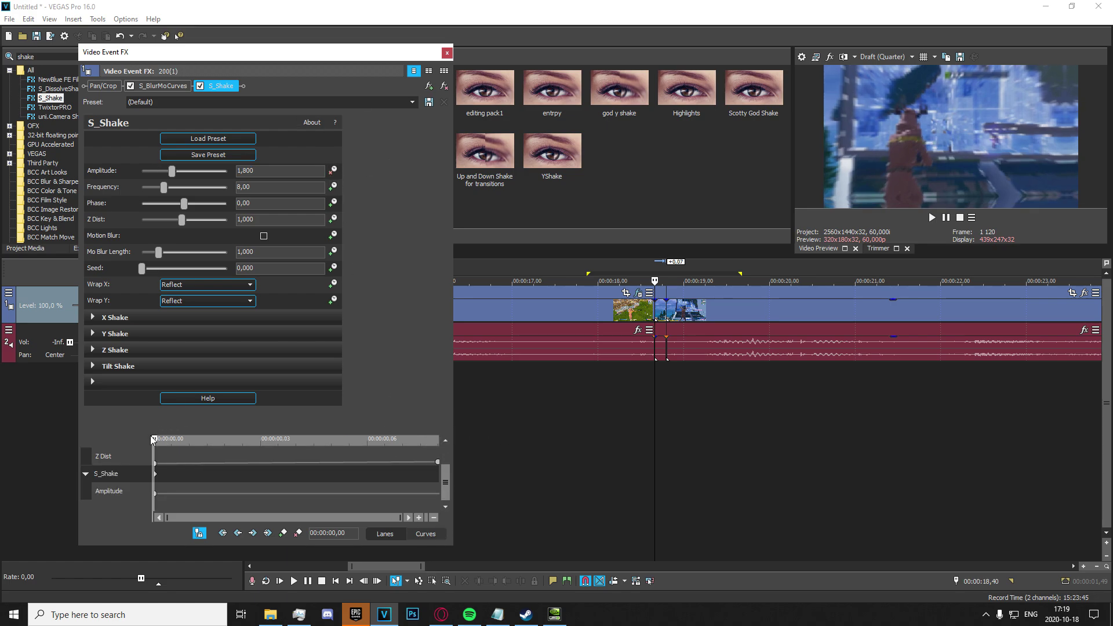
Step: Lower the shake Amplitude to its minimum at the segment's end and close the effect settings
drag(152, 439, 487, 421)
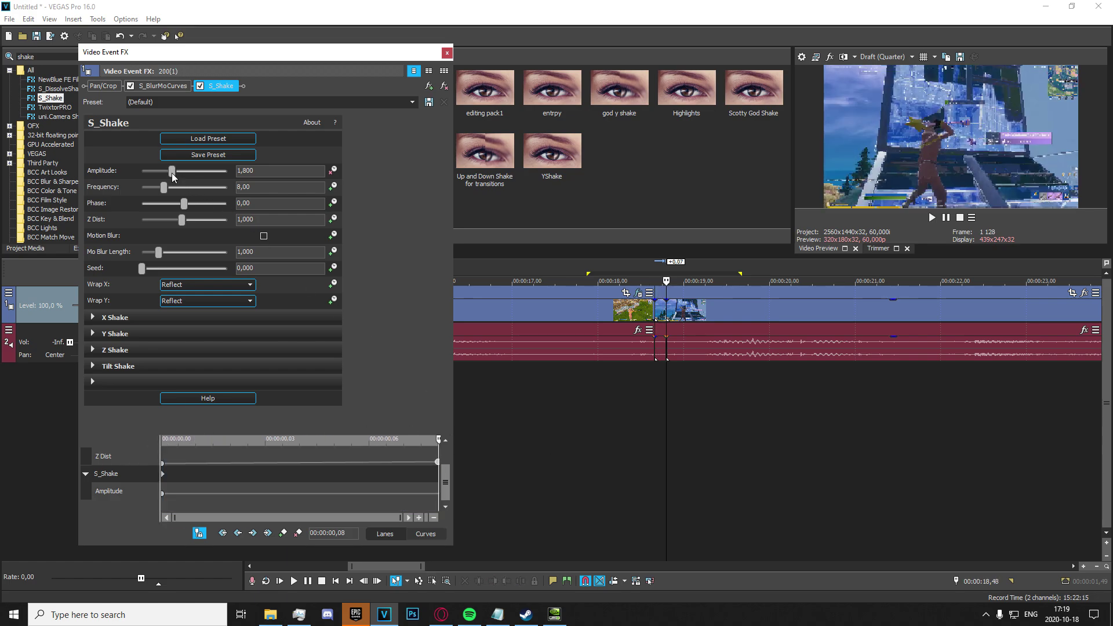
drag(172, 174, 138, 174)
click(445, 52)
Step: Build a RAM preview of the region around the cut and play back the transition with the shake
key(shift+b)
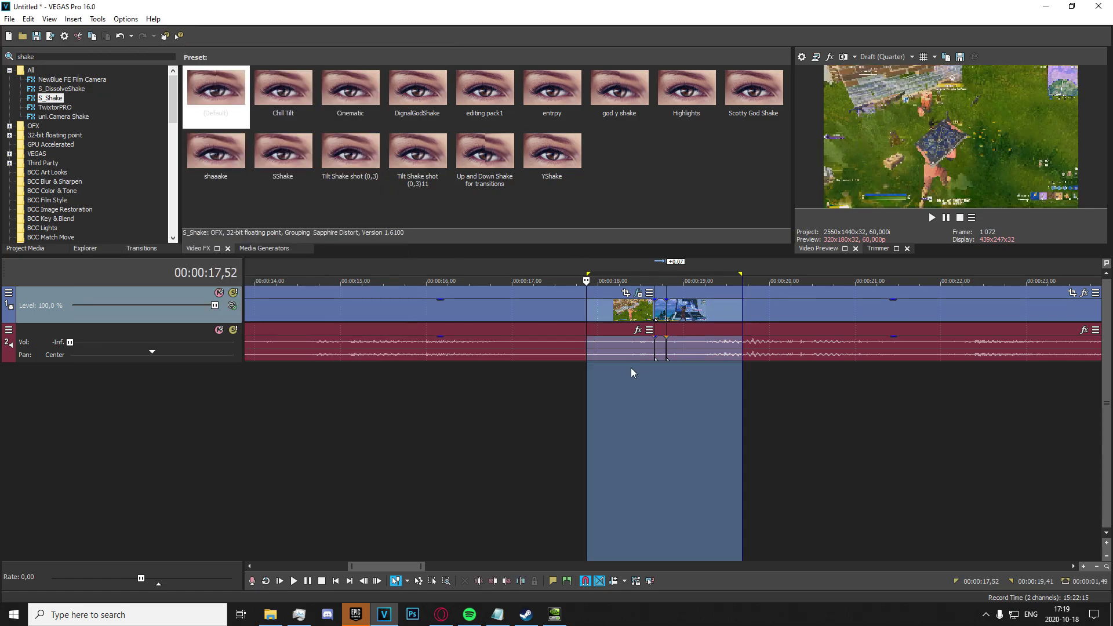
key(b)
key(space)
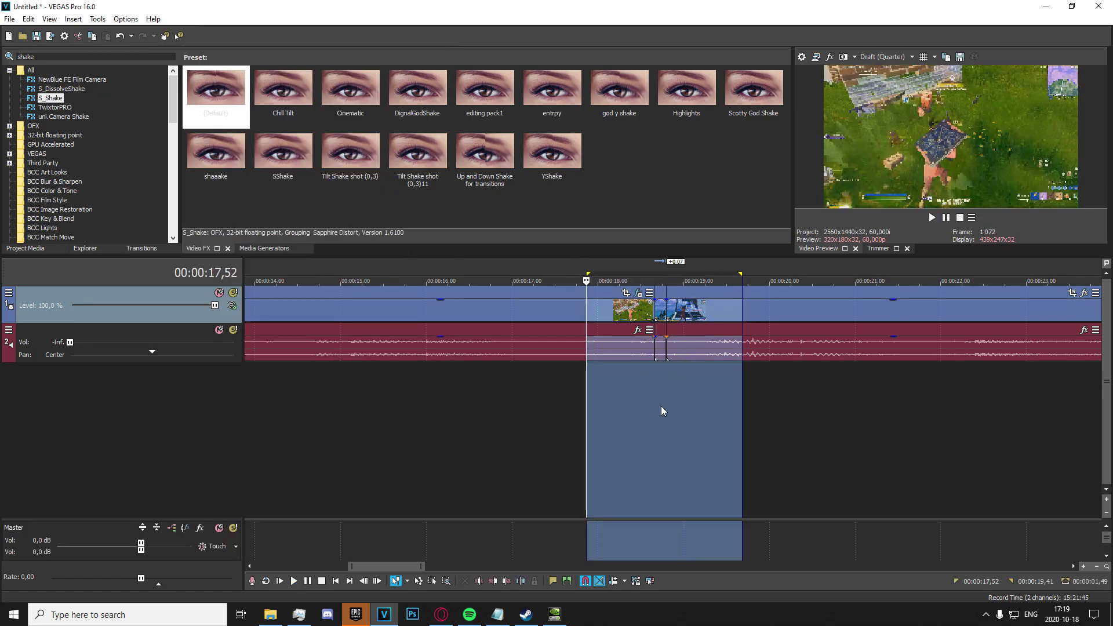
click(651, 374)
click(628, 374)
key(space)
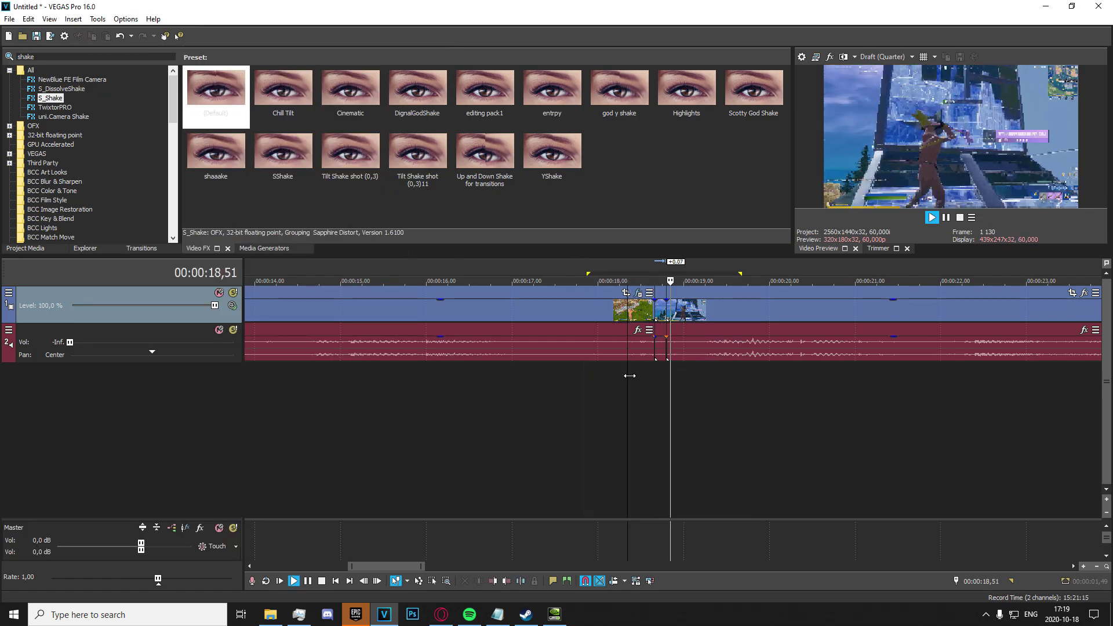
Step: Set the S_Shake Frequency to 10 on the short segment after the cut
key(space)
scroll(609, 371, up, 3)
click(769, 321)
click(766, 293)
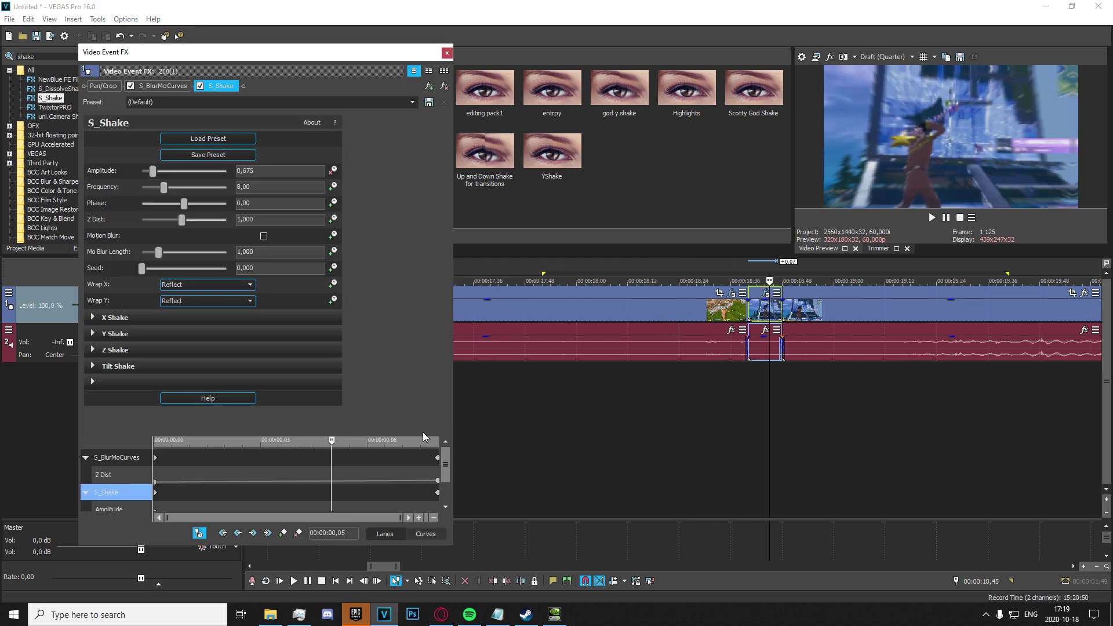
drag(397, 444, 393, 409)
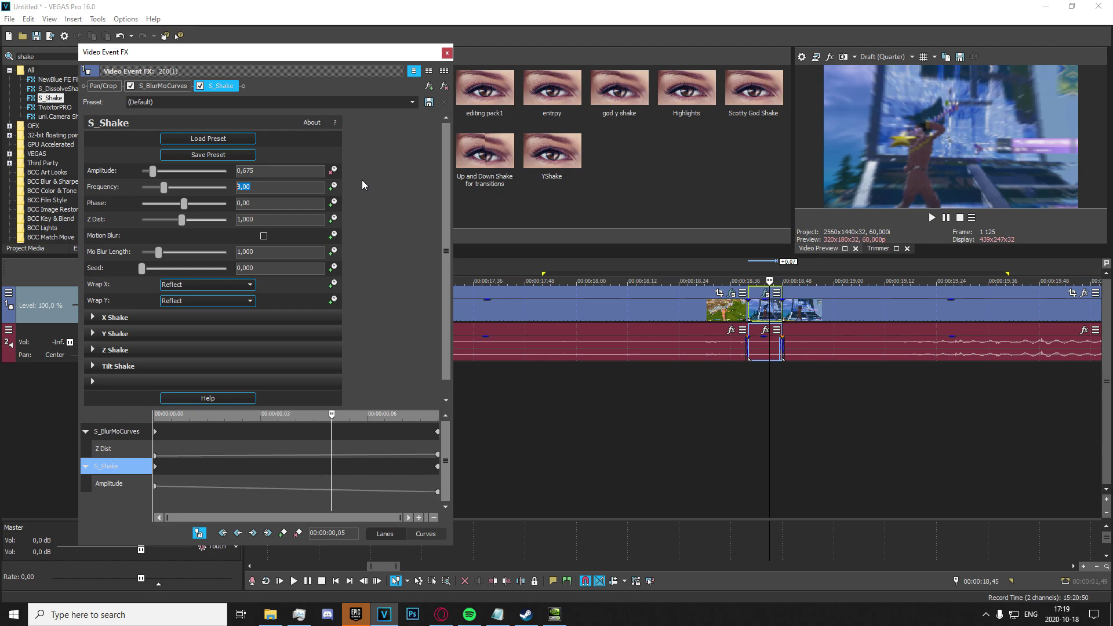
text(10)
key(Return)
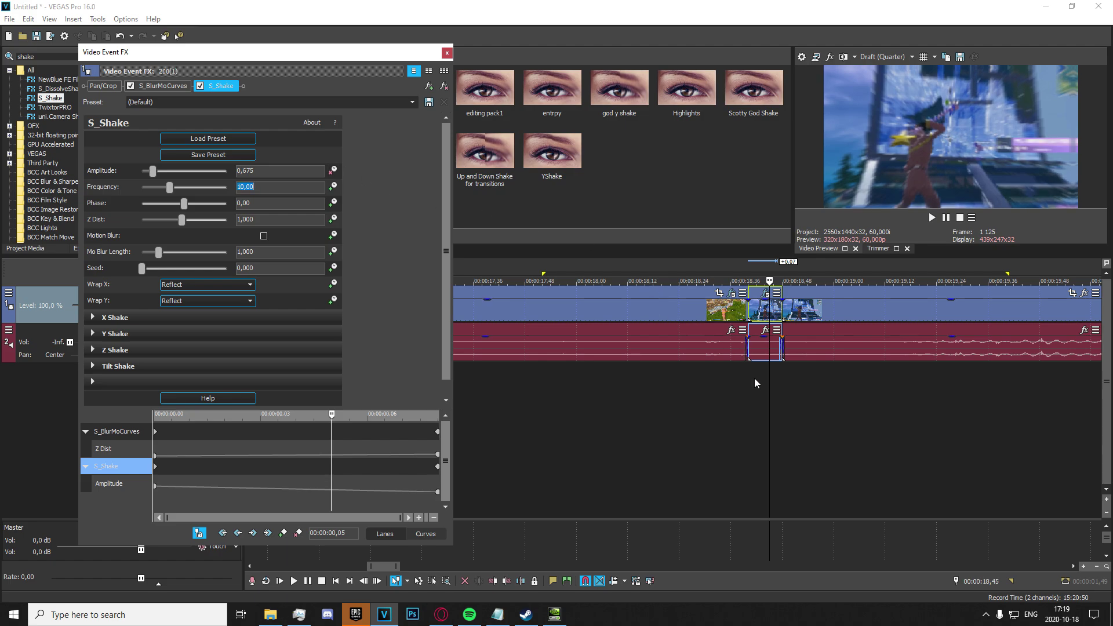
Step: Raise the shake Phase to 0,10 with the playhead at the segment's start
click(752, 378)
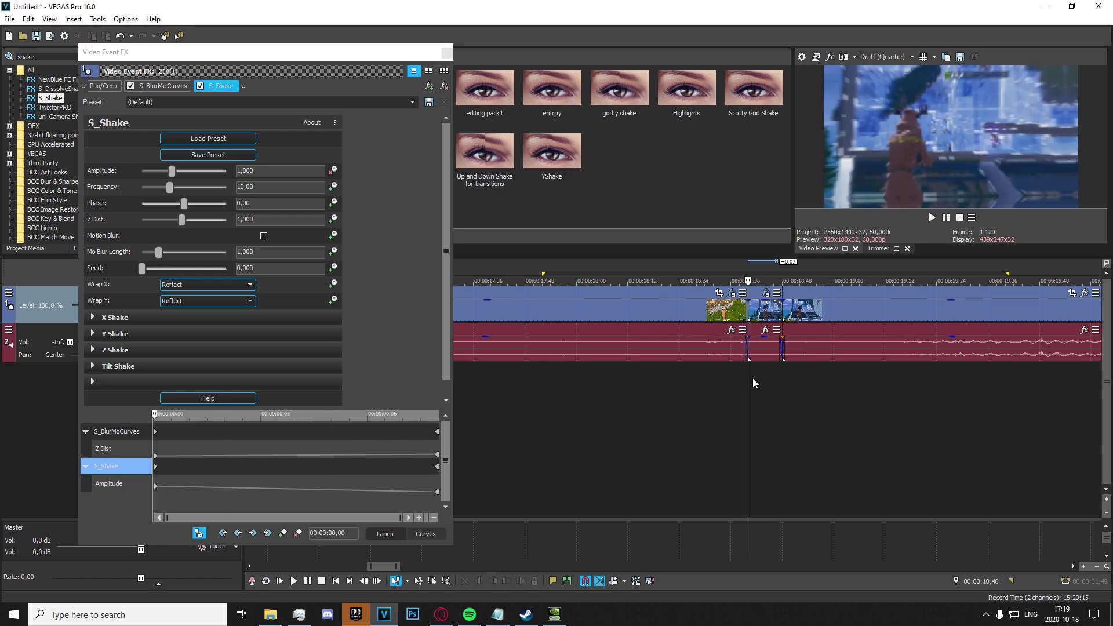
drag(184, 203, 187, 209)
click(729, 381)
key(space)
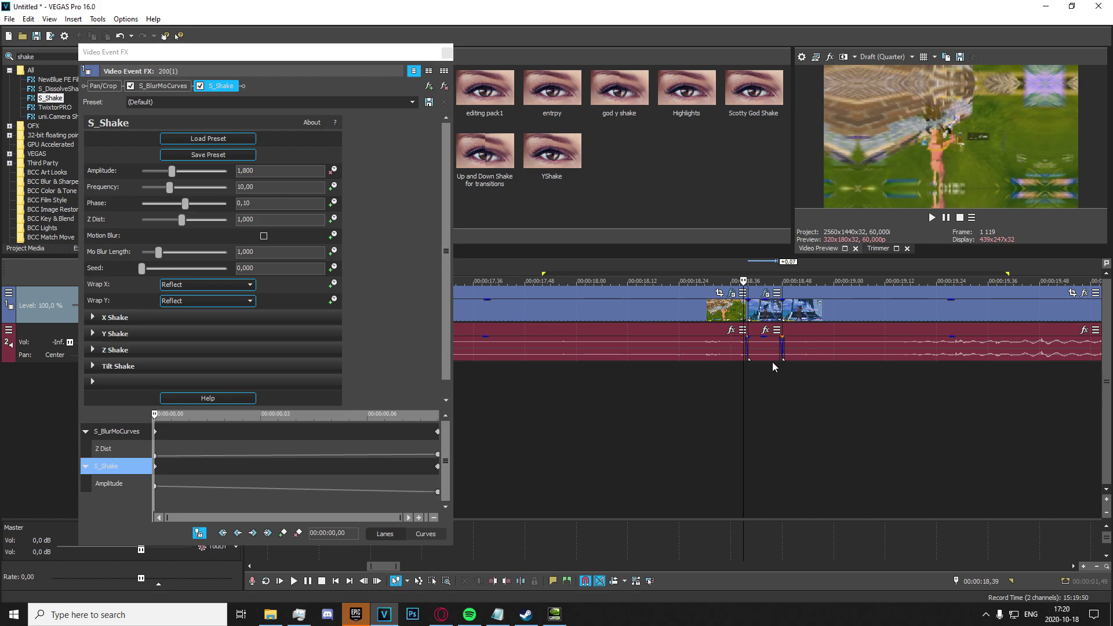
Step: Examine the shake frame by frame from the cut through the short segment
key(Right)
key(Right)
key(Right)
key(Right)
key(Right)
key(Right)
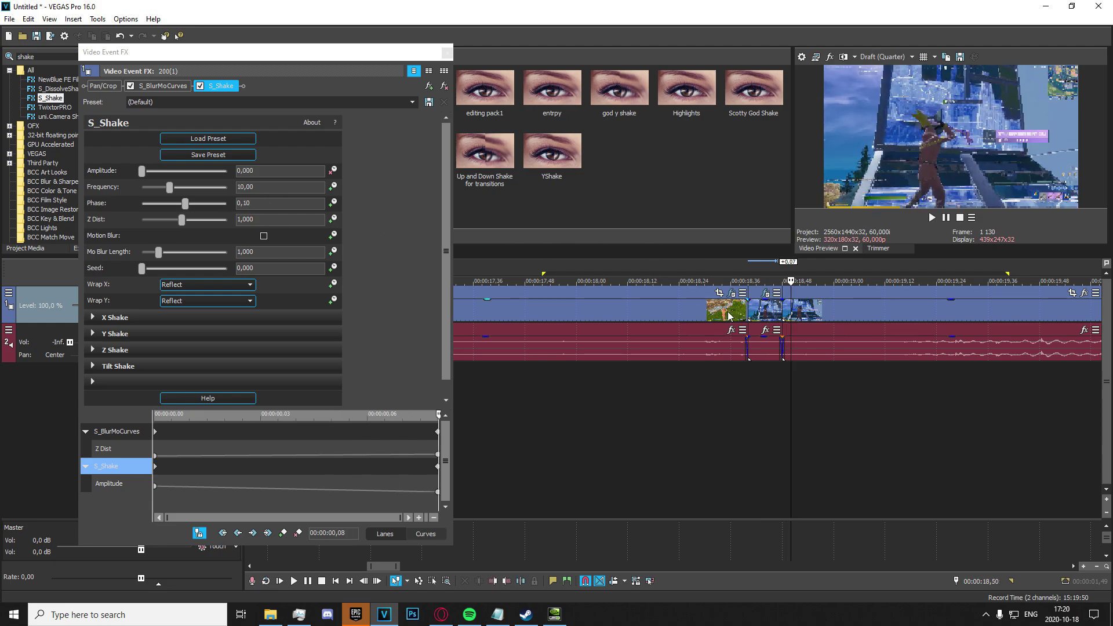
click(735, 382)
key(Right)
key(Right)
key(Right)
key(Right)
key(Right)
key(Right)
key(Right)
key(Right)
key(Right)
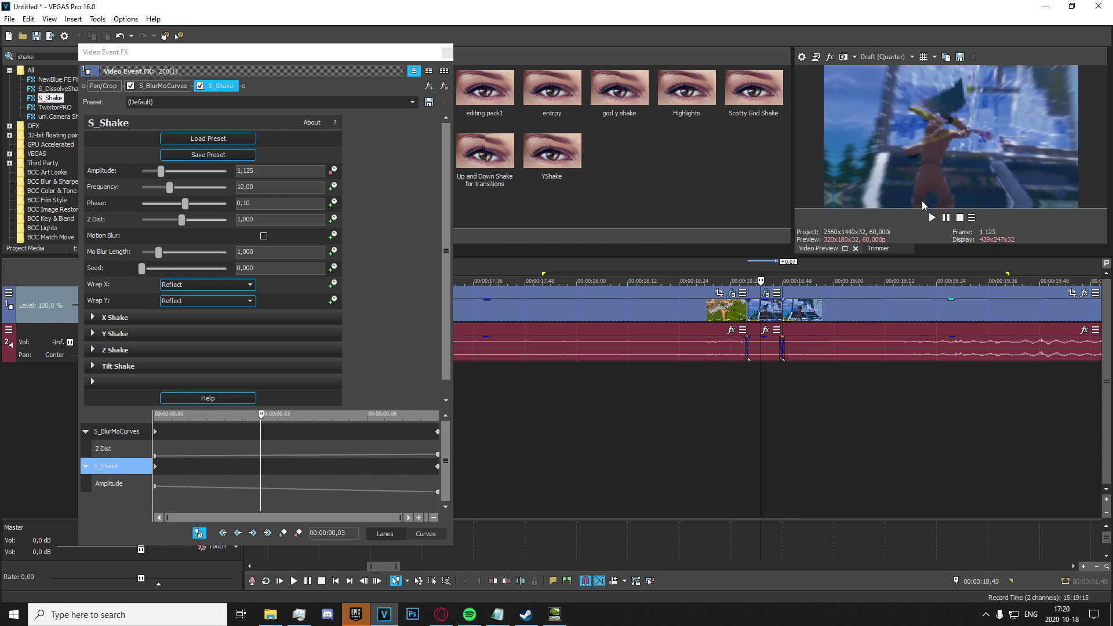
click(725, 394)
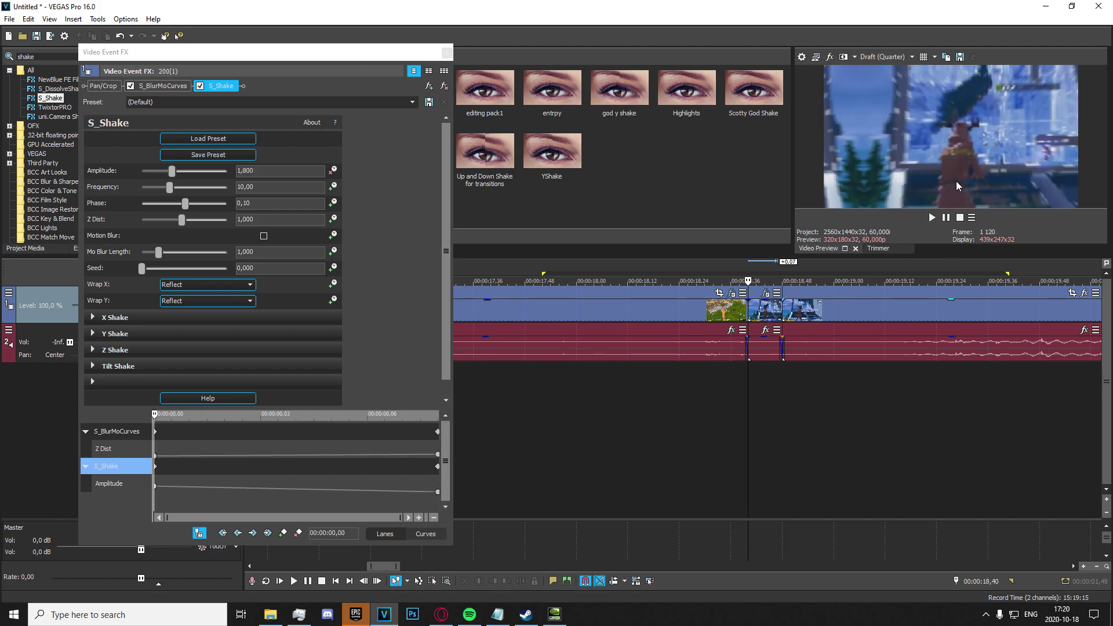
key(Right)
key(Right)
key(Right)
key(Right)
key(Right)
key(Right)
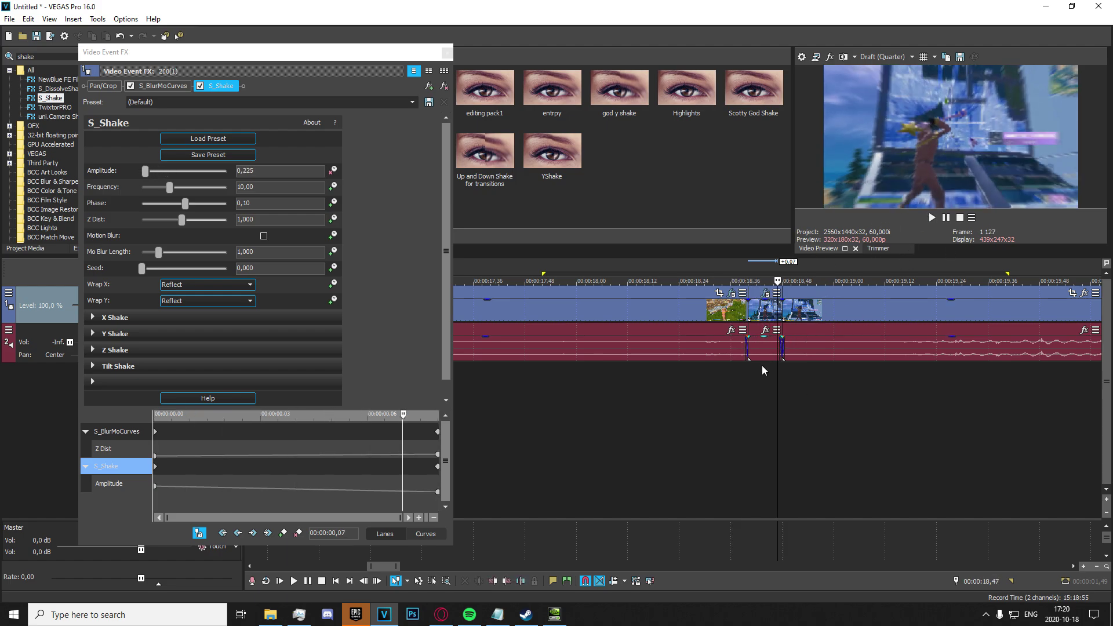
Step: Try a shake Phase of 0,37 and review the motion around the cut
click(733, 370)
drag(185, 204, 187, 210)
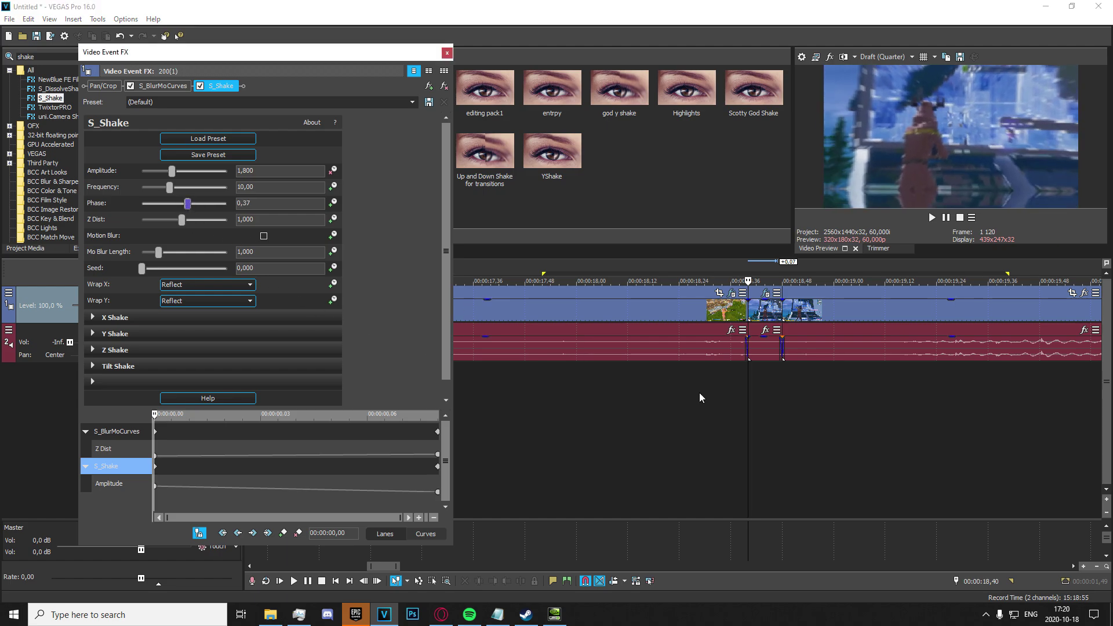
click(742, 385)
key(space)
click(666, 381)
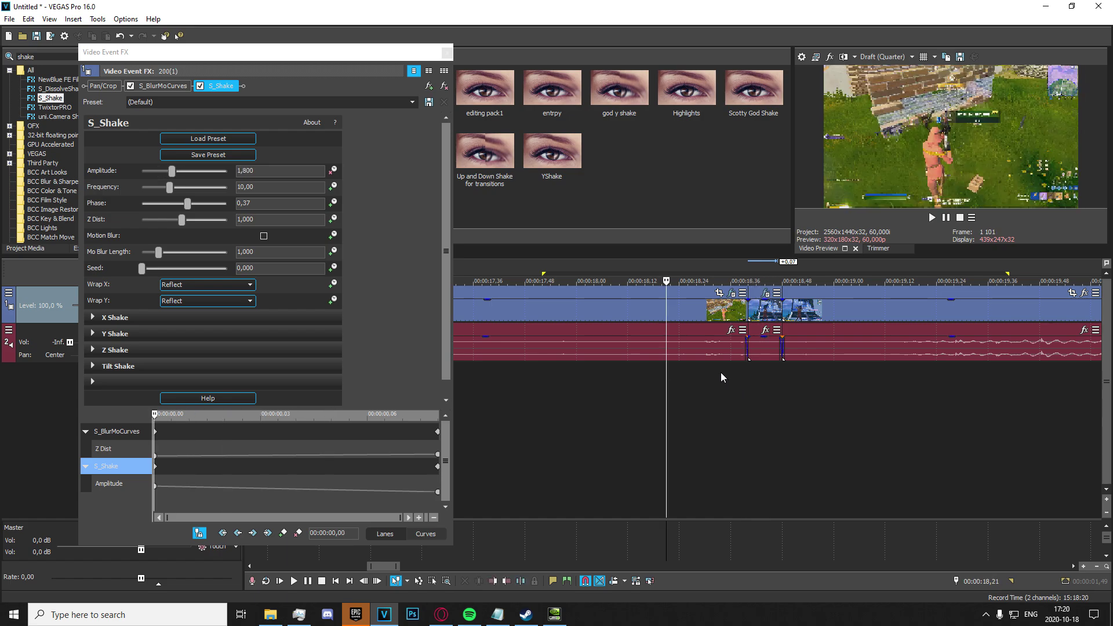
click(746, 369)
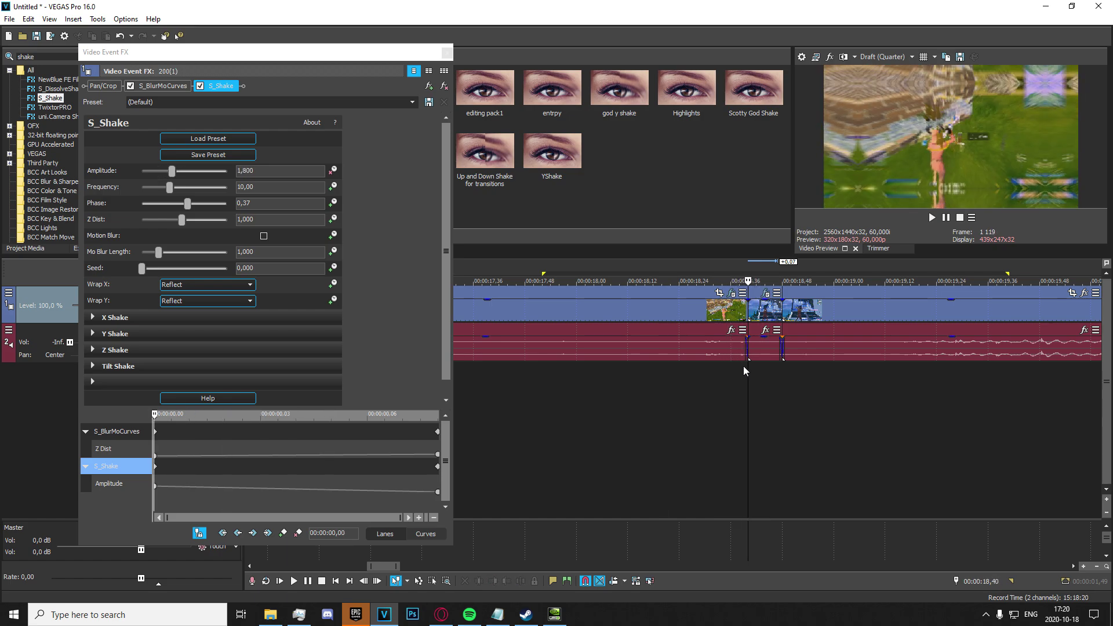
key(space)
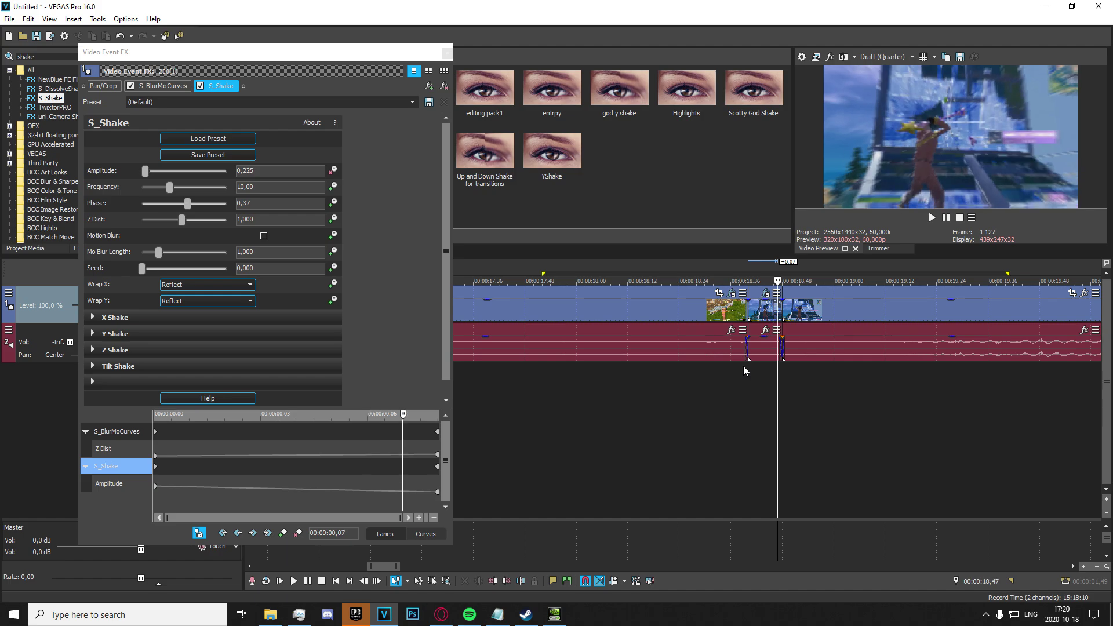
scroll(757, 406, down, 3)
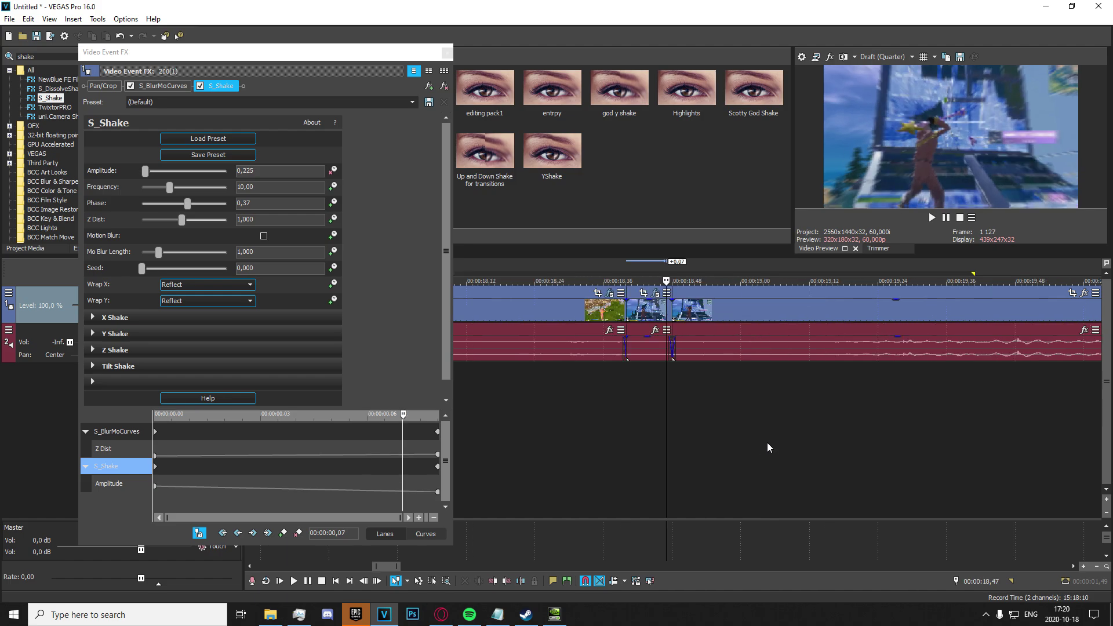
Step: Close the effect settings and play back the selected region around the cut
click(447, 53)
key(space)
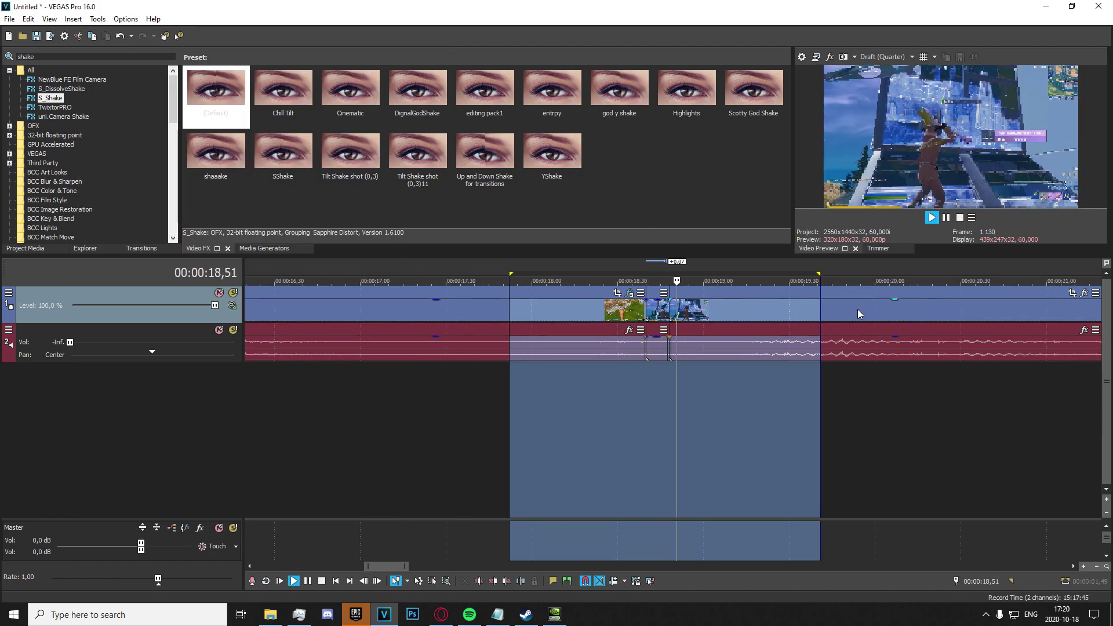
key(space)
key(space)
key(space)
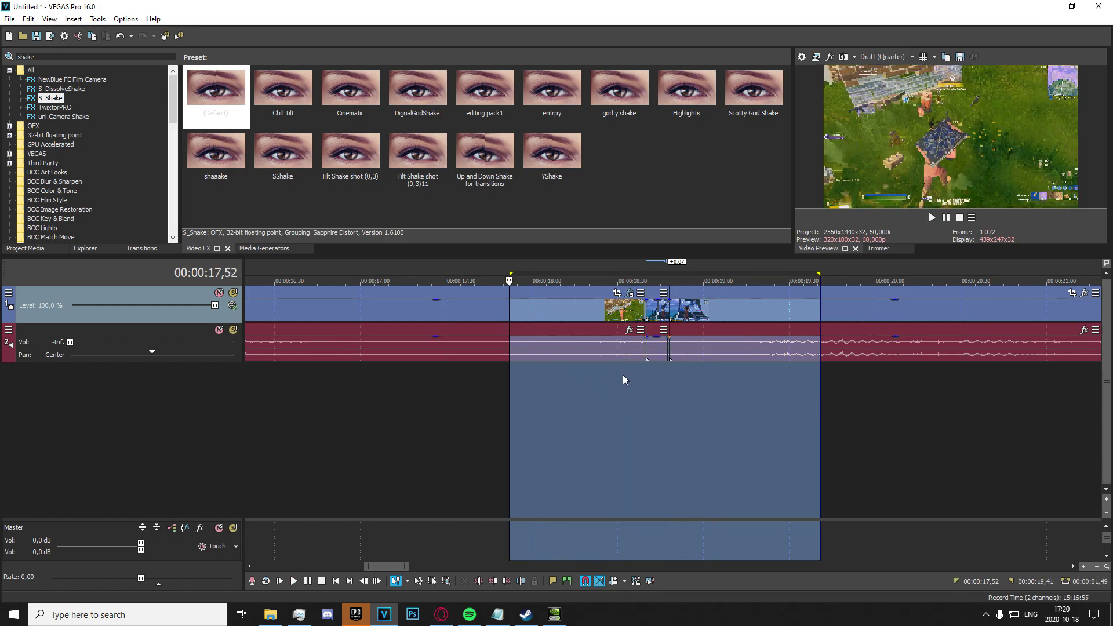
click(623, 374)
key(space)
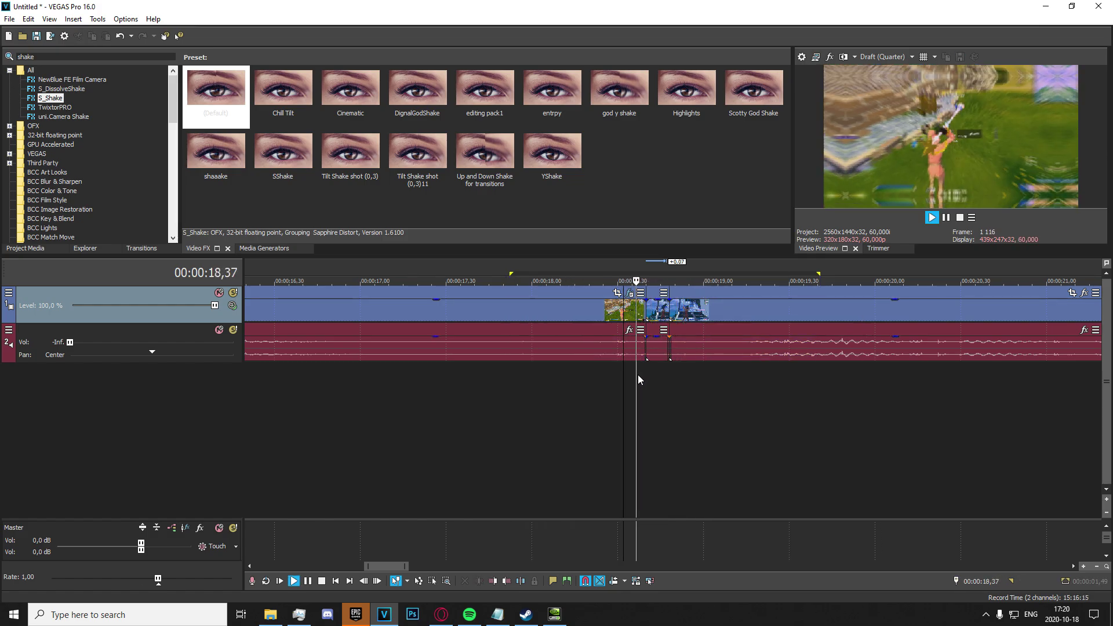
key(space)
Step: Set the segment's shake Phase to 0,1 and close the effect settings
scroll(730, 386, up, 5)
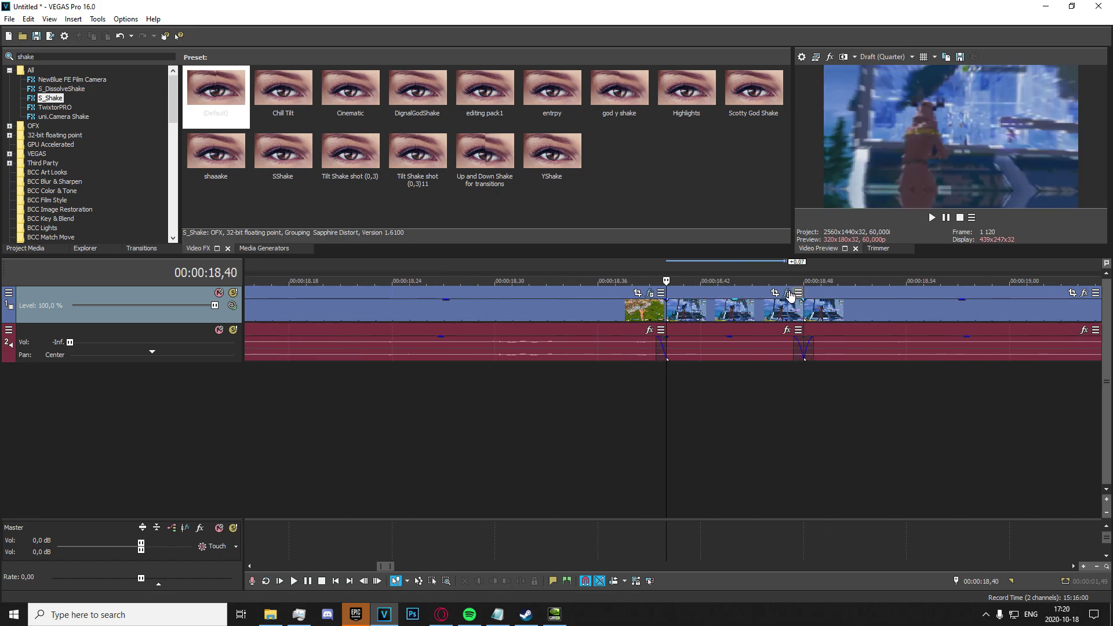
click(789, 294)
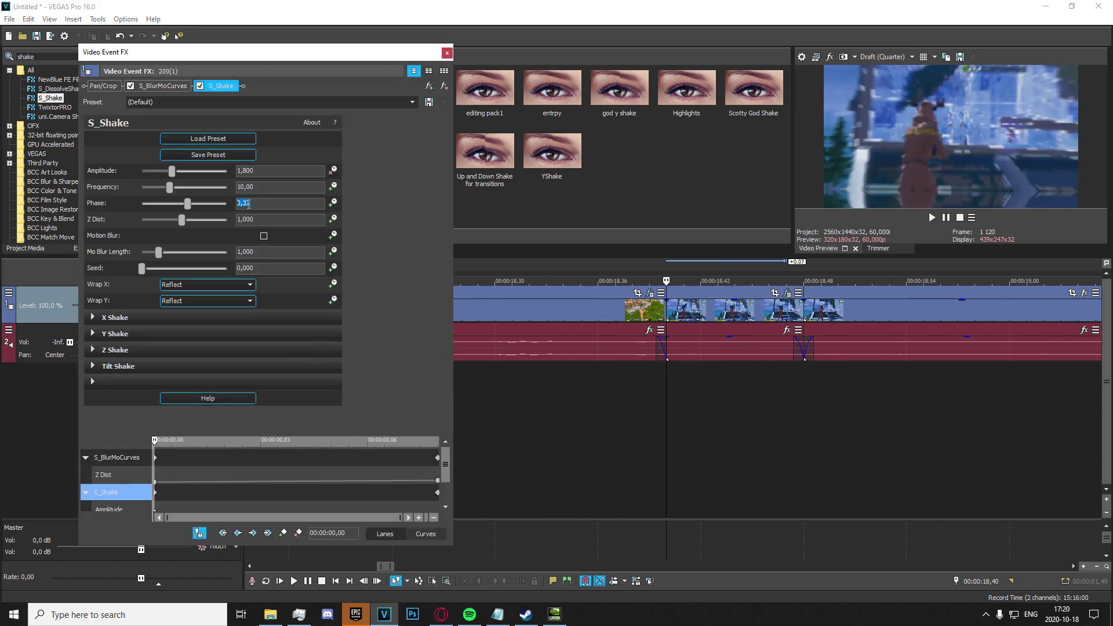
text(0,1)
key(Return)
click(445, 54)
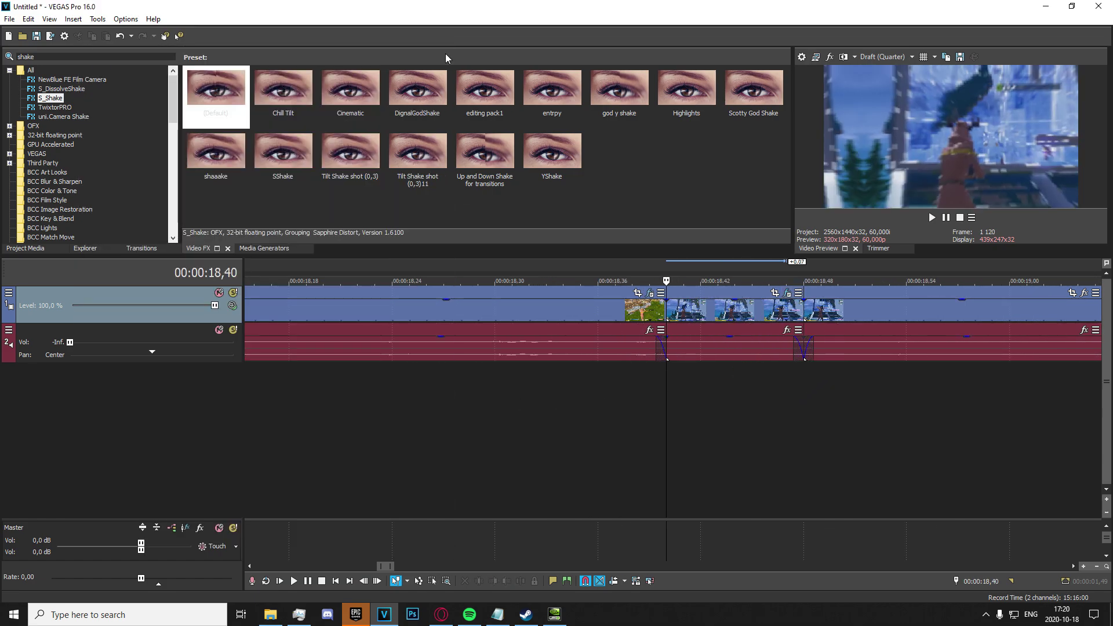
Step: Play back the timeline to check the adjusted shake
drag(410, 435, 426, 435)
key(space)
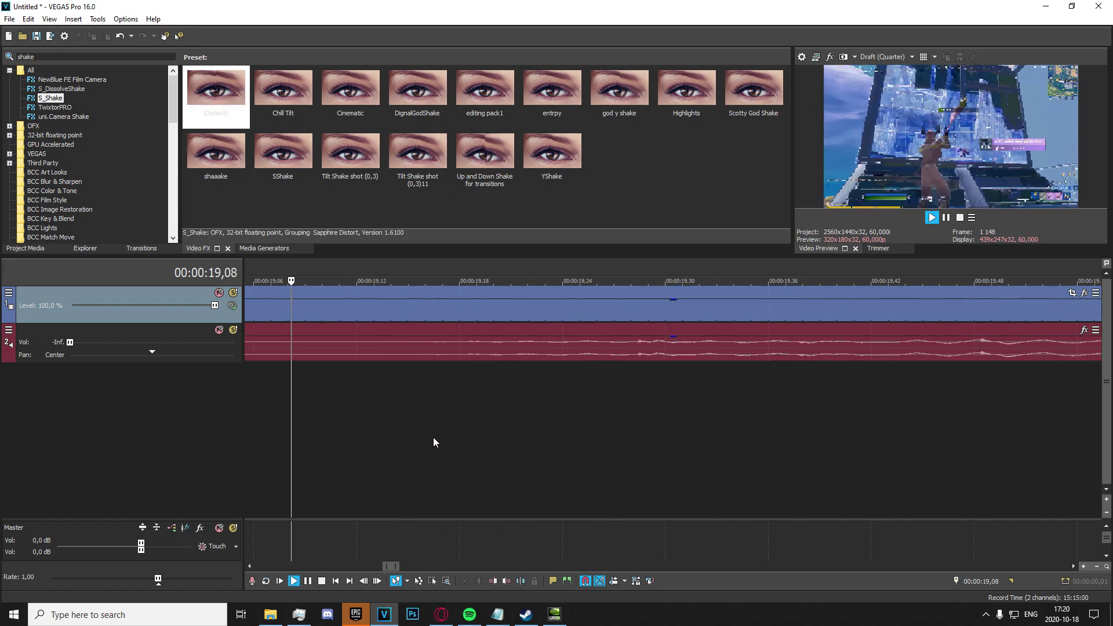
key(space)
scroll(743, 416, down, 5)
Step: Find the S_DistortRGB effect with the search "distortr" and apply its god preset to the short segment after the cut
click(739, 389)
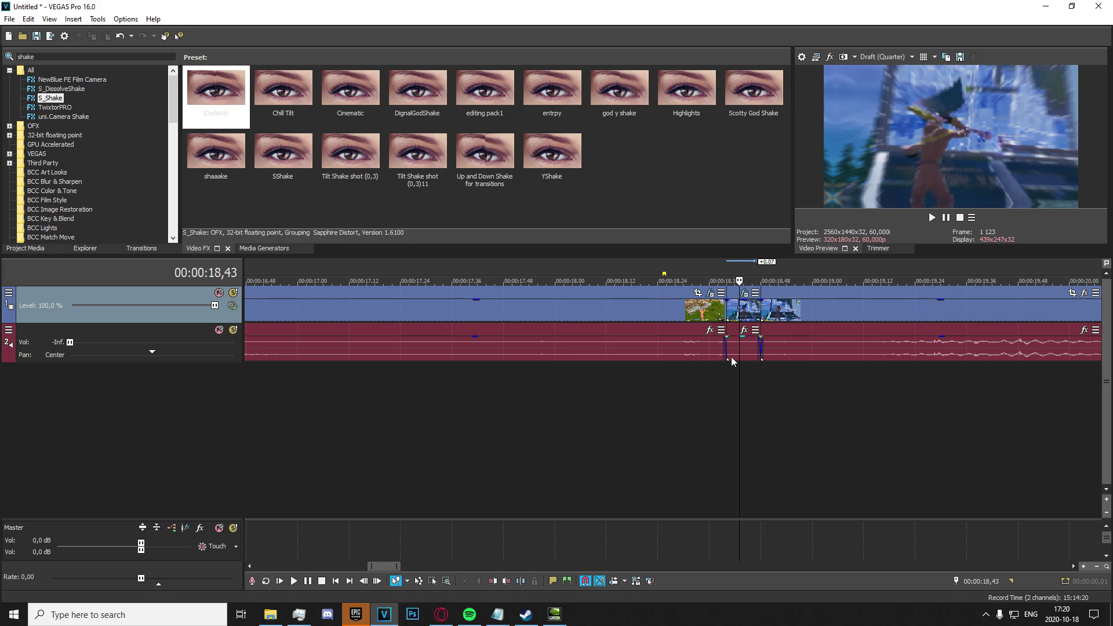
click(726, 367)
scroll(751, 349, up, 5)
click(743, 317)
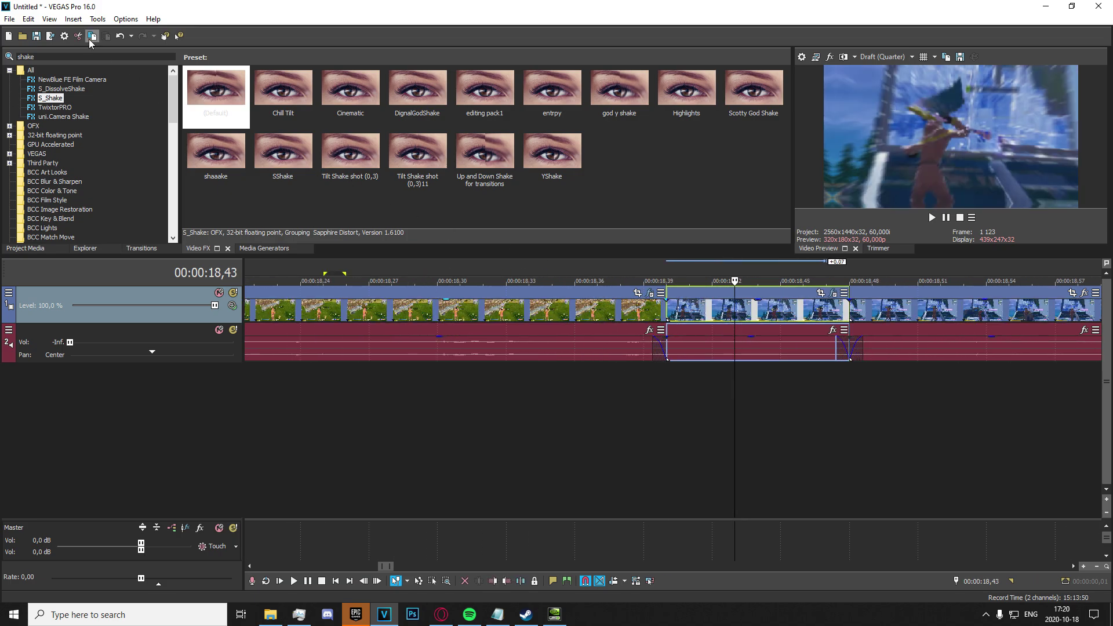
double_click(87, 57)
text(distortr)
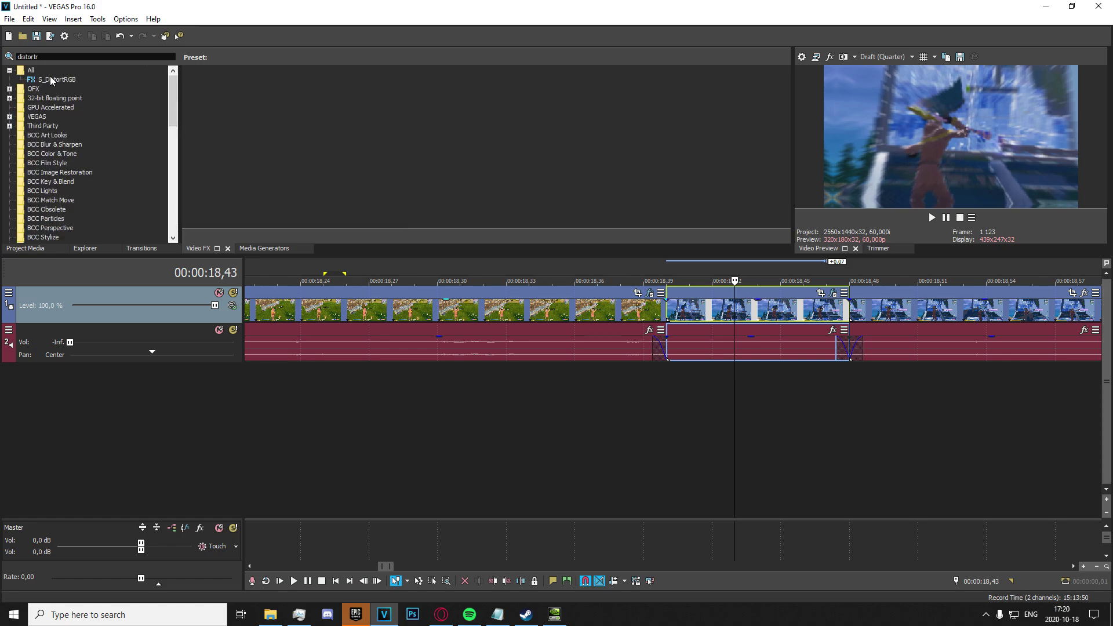
click(51, 80)
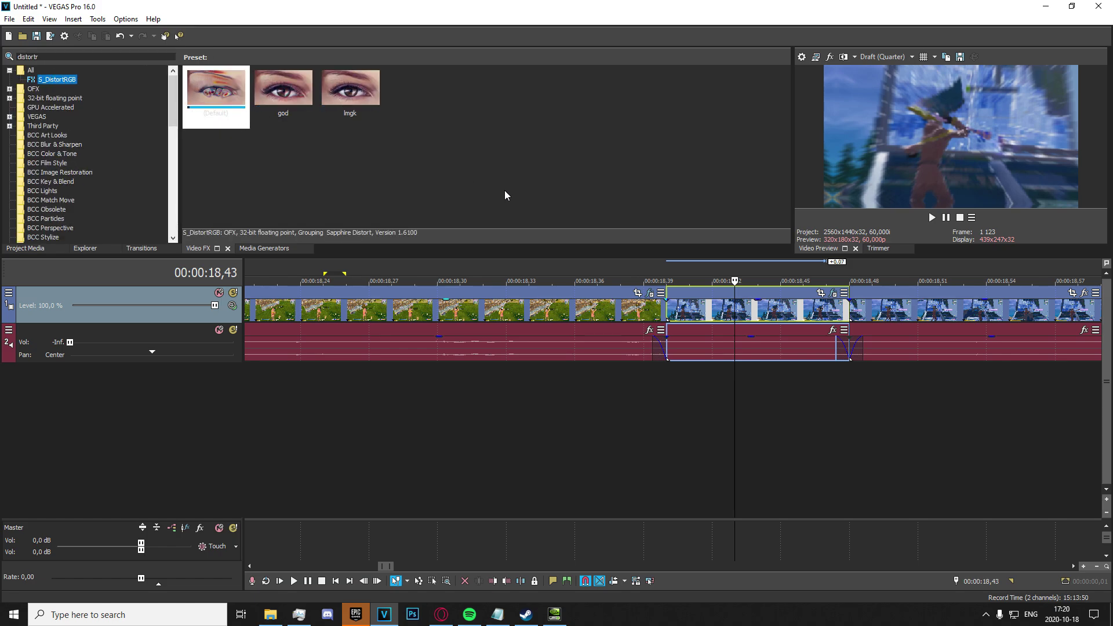
drag(283, 88, 282, 87)
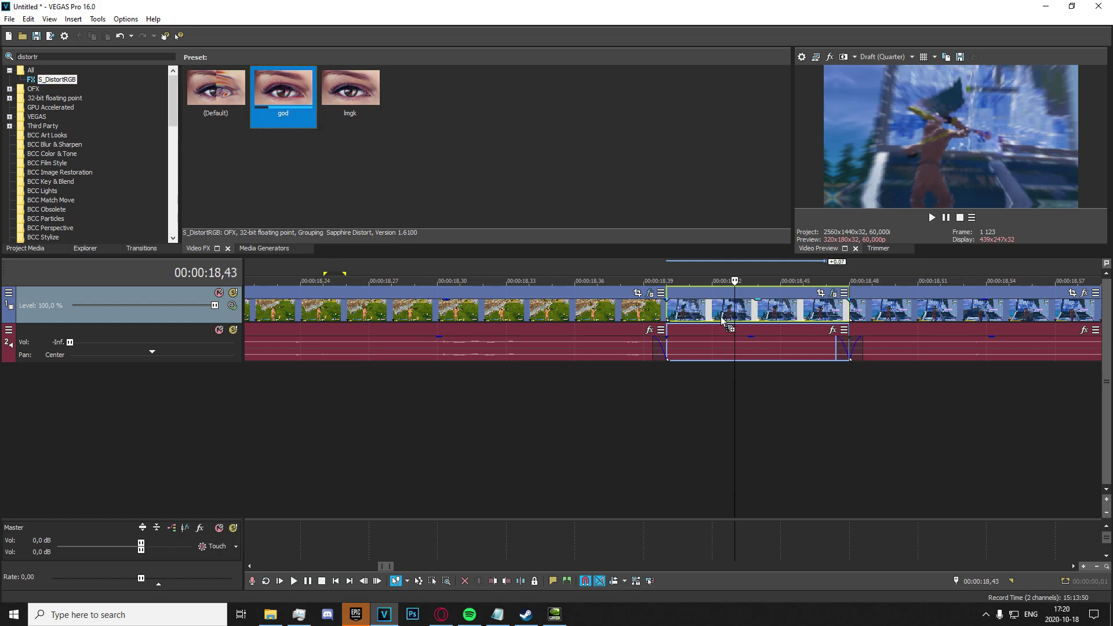
drag(722, 319, 724, 321)
Step: Advance through the segment, try a higher S_DistortRGB Amount and return it to 0,068
click(689, 400)
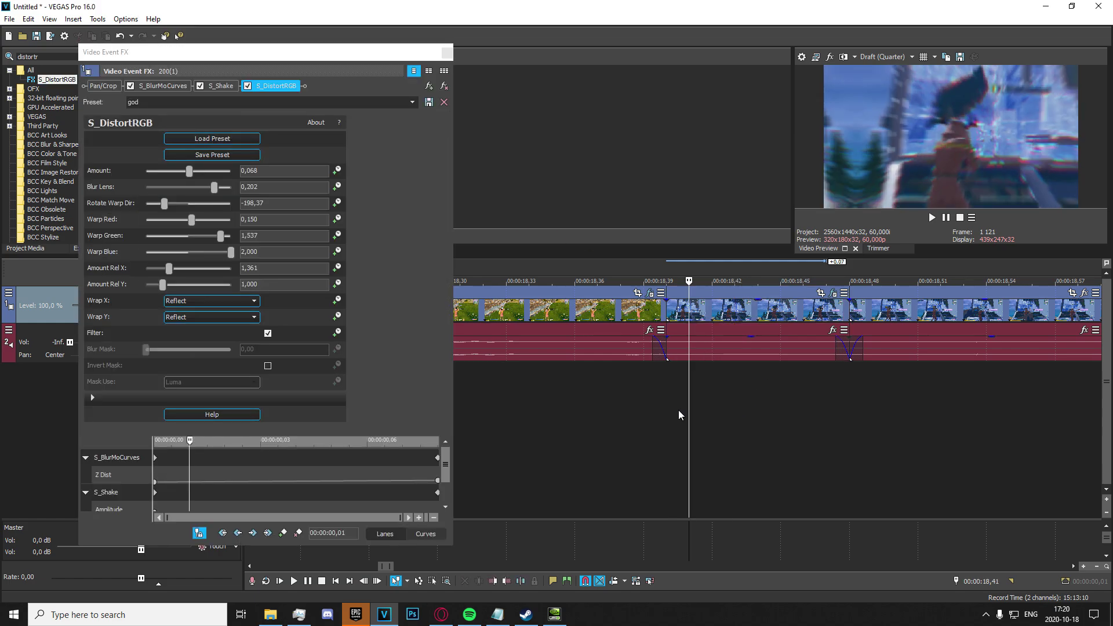
key(Right)
key(Right)
key(Right)
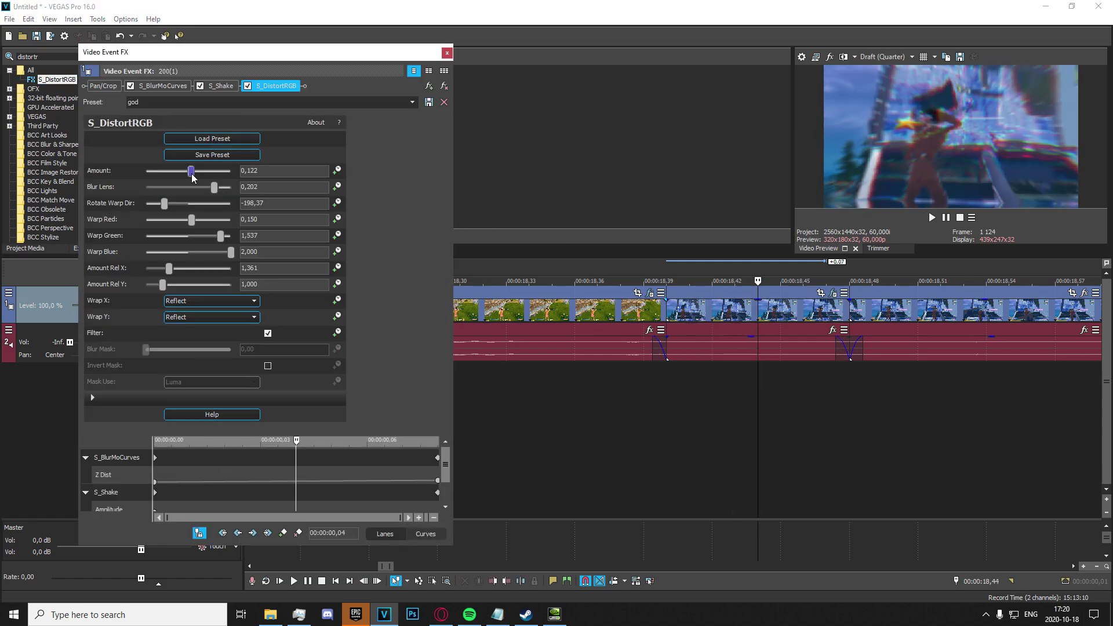
mouse_move(193, 175)
mouse_down()
mouse_move(204, 175)
mouse_move(191, 174)
mouse_up()
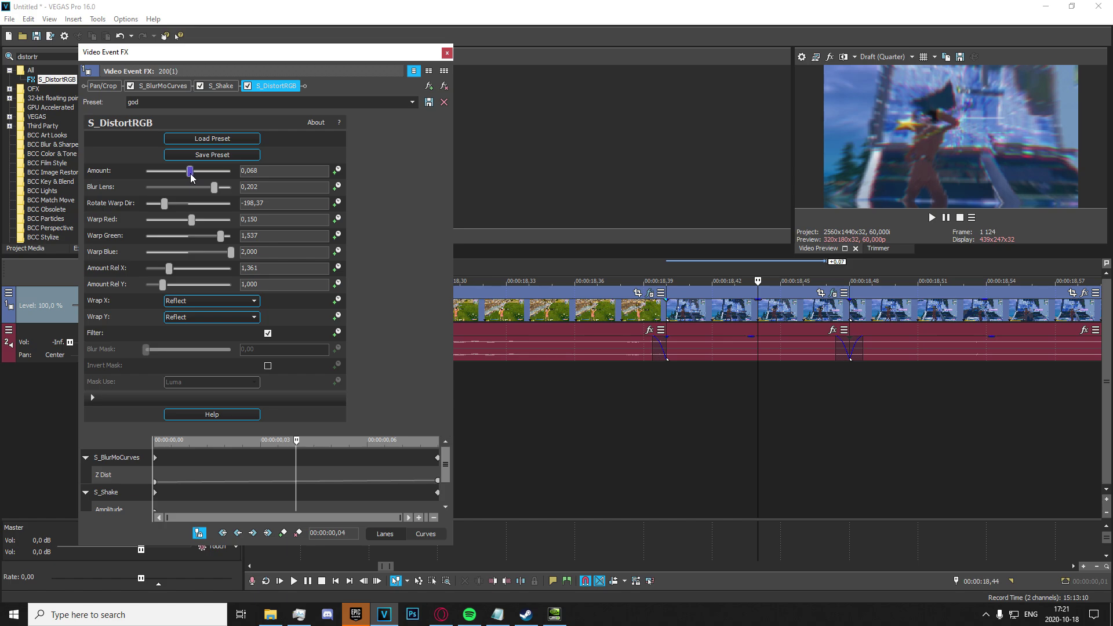
Step: Turn on keyframe animation for the S_DistortRGB Amount, set it to 0 at the segment's end and close the effect settings
click(338, 172)
drag(445, 455, 439, 516)
drag(296, 441, 555, 454)
drag(240, 172, 347, 166)
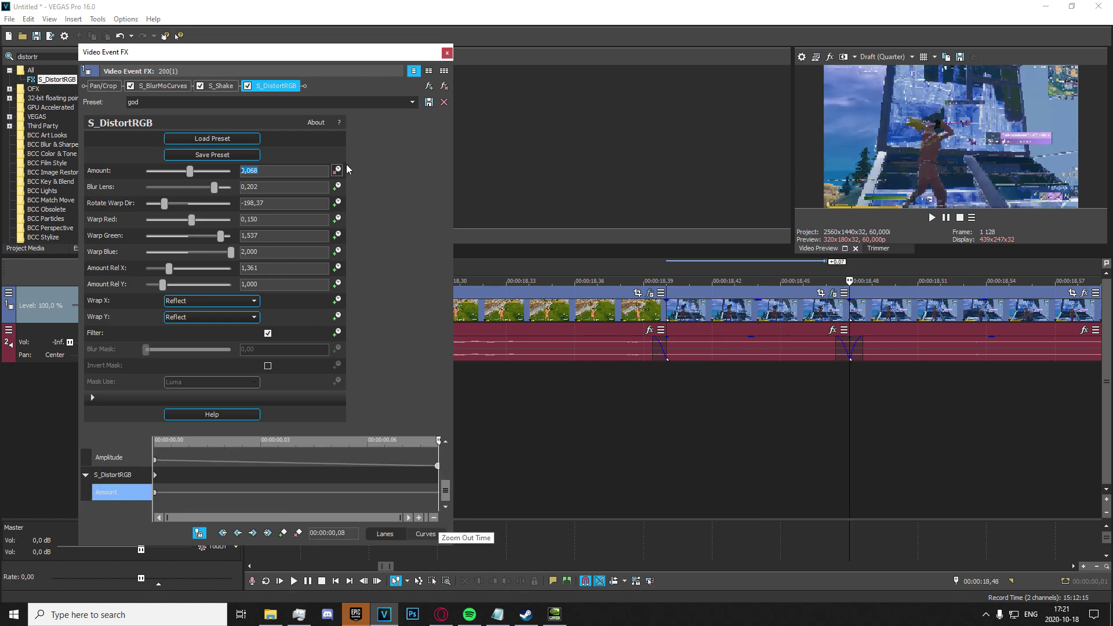
text(0)
key(Return)
click(445, 53)
Step: Select the region around the cut and play back the transition with the RGB distortion
scroll(736, 462, down, 3)
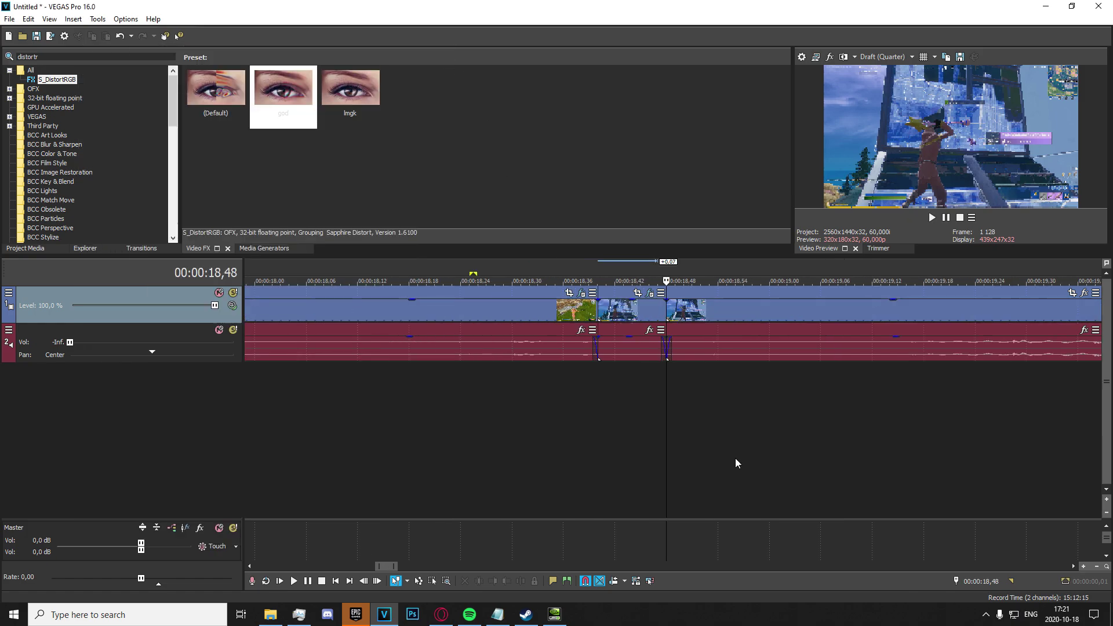
drag(795, 452, 495, 396)
key(space)
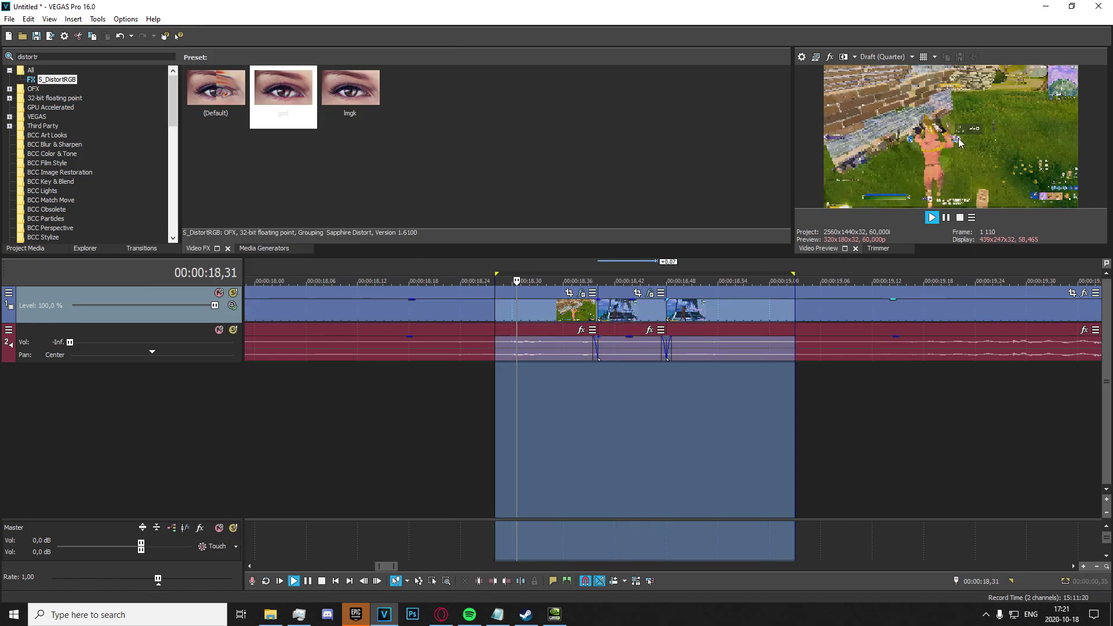
click(520, 383)
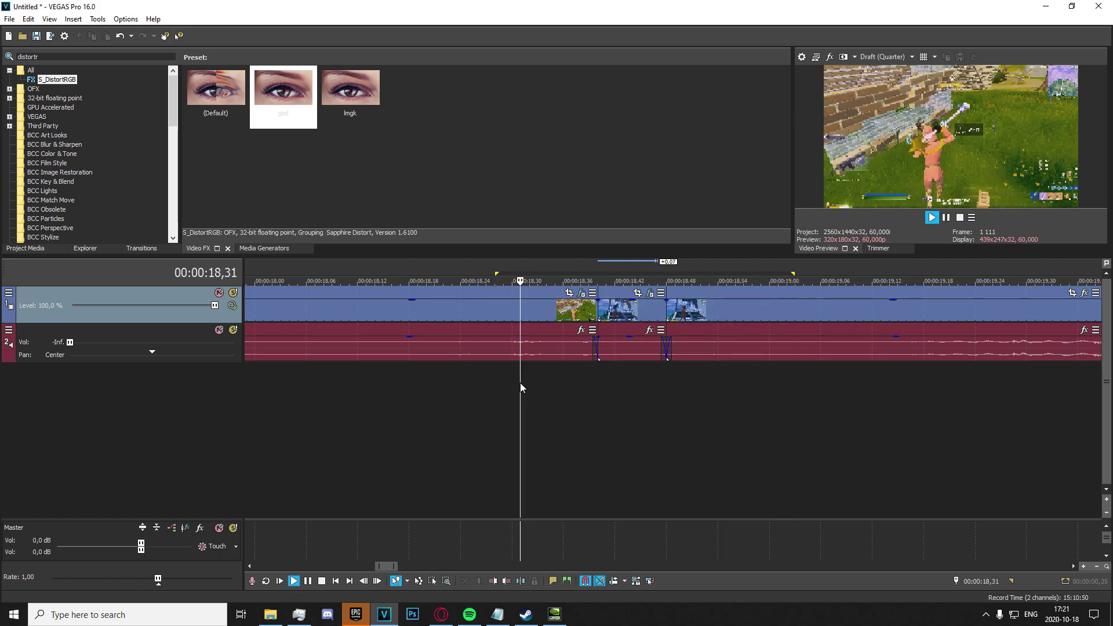
key(space)
Step: Set the S_BlurMoCurves Z Dist to 0,600 at the last keyframe of the clip before the cut and close the effect settings
click(582, 390)
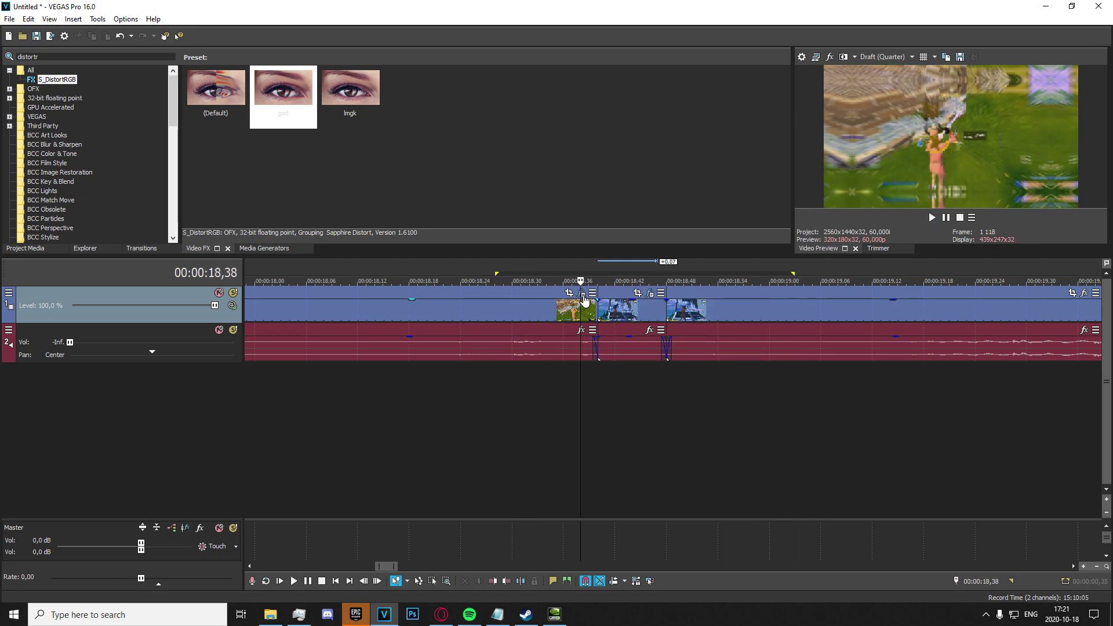
click(583, 293)
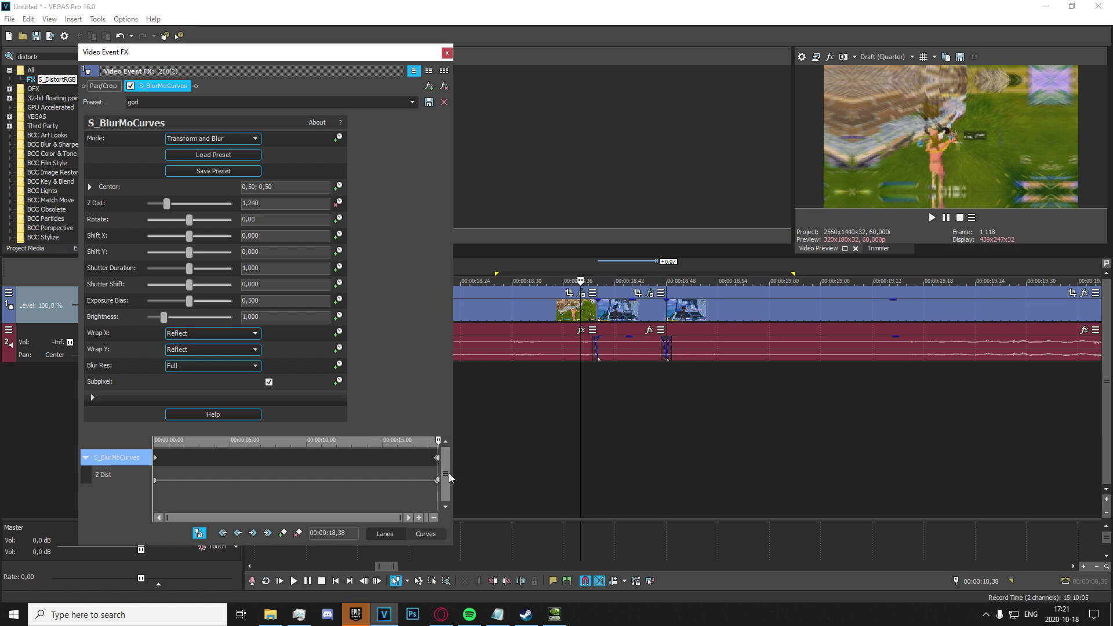
scroll(428, 465, up, 10)
drag(407, 442, 439, 442)
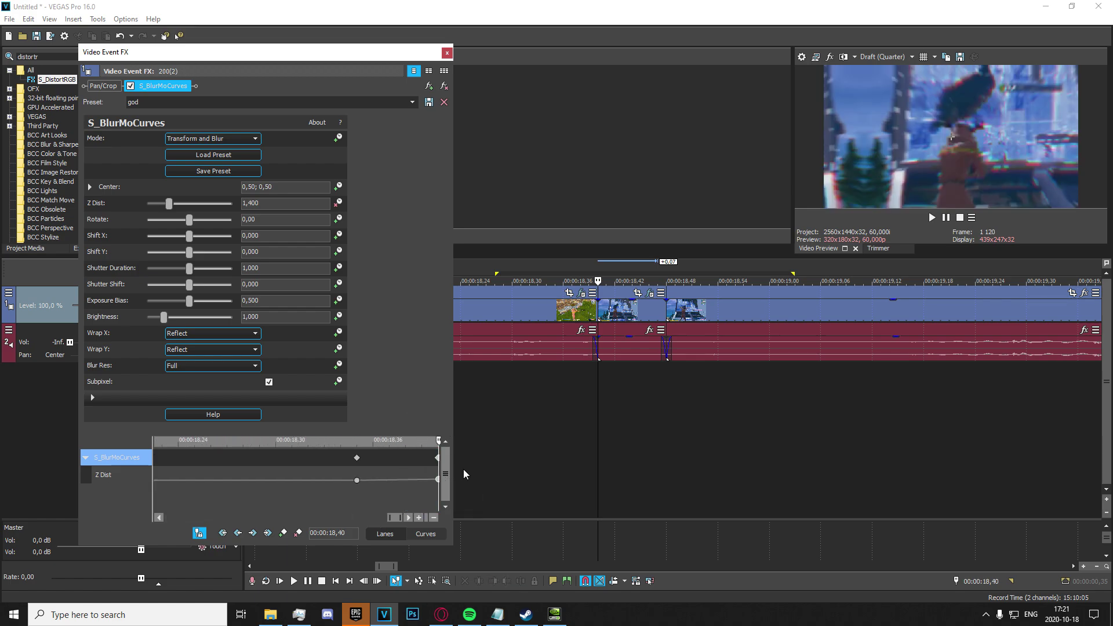
click(292, 199)
text(0,600)
key(Return)
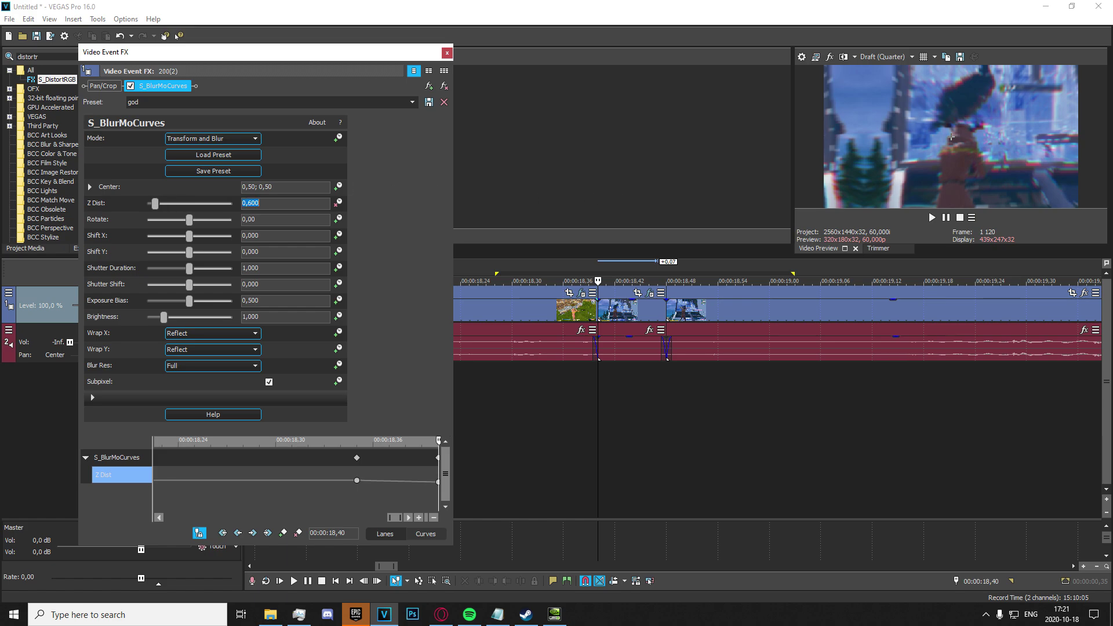
click(447, 54)
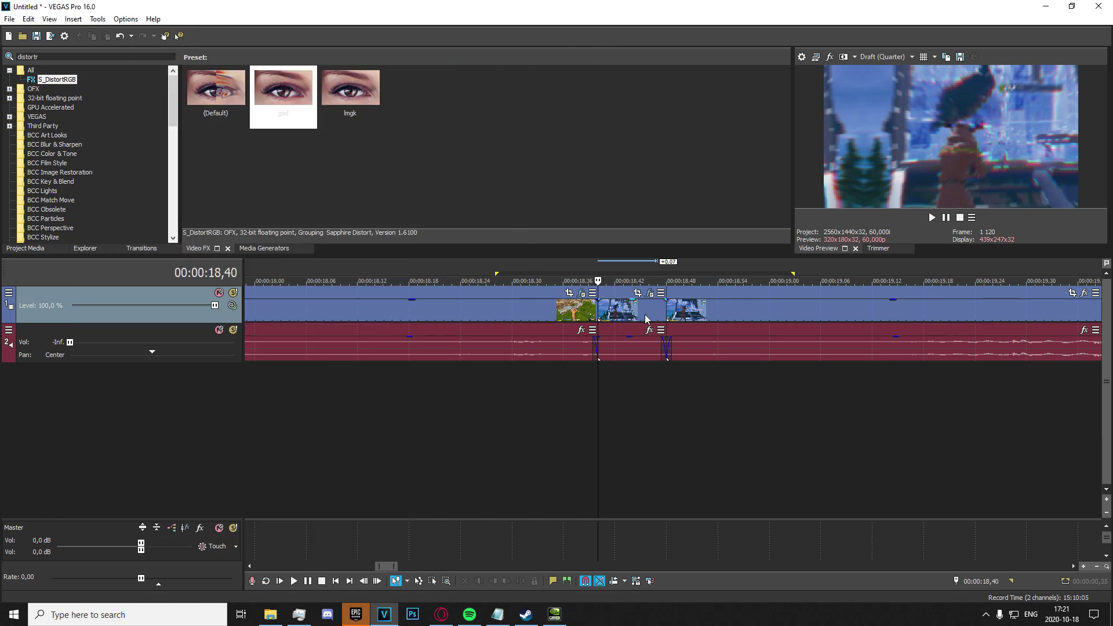
Step: Try to set the S_BlurMoCurves Z Dist to 1,400 at the start of the short segment after the cut
click(650, 293)
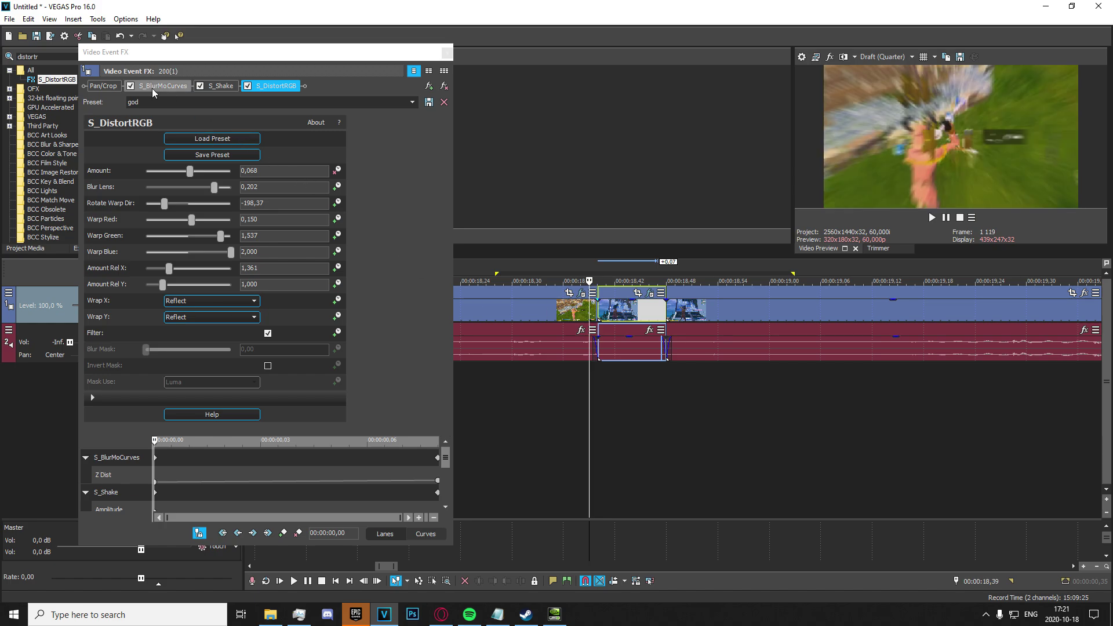
click(154, 86)
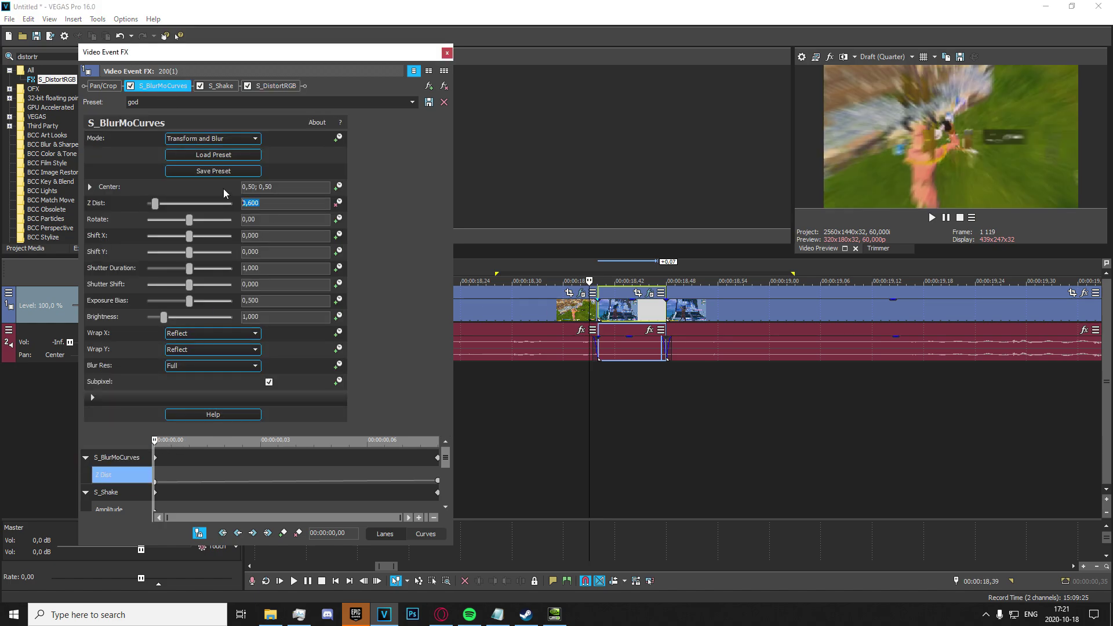
text(1,400)
key(Return)
click(447, 53)
Step: Select the region from about 18,09 to just past 19,08 around the cut and play back the transition
scroll(628, 410, down, 4)
drag(786, 438, 735, 400)
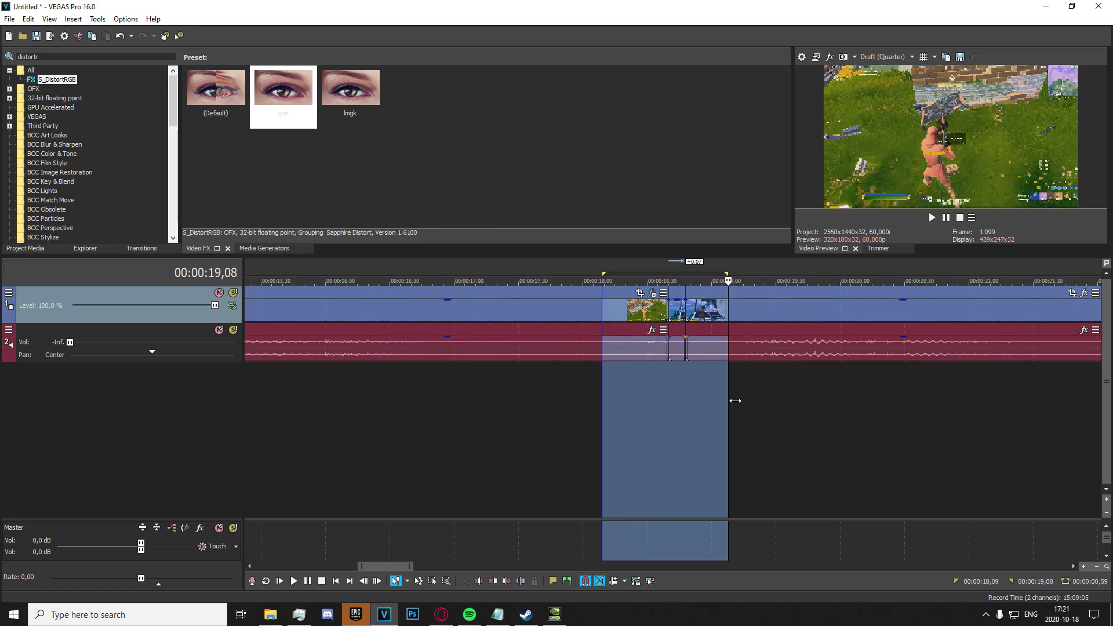
key(space)
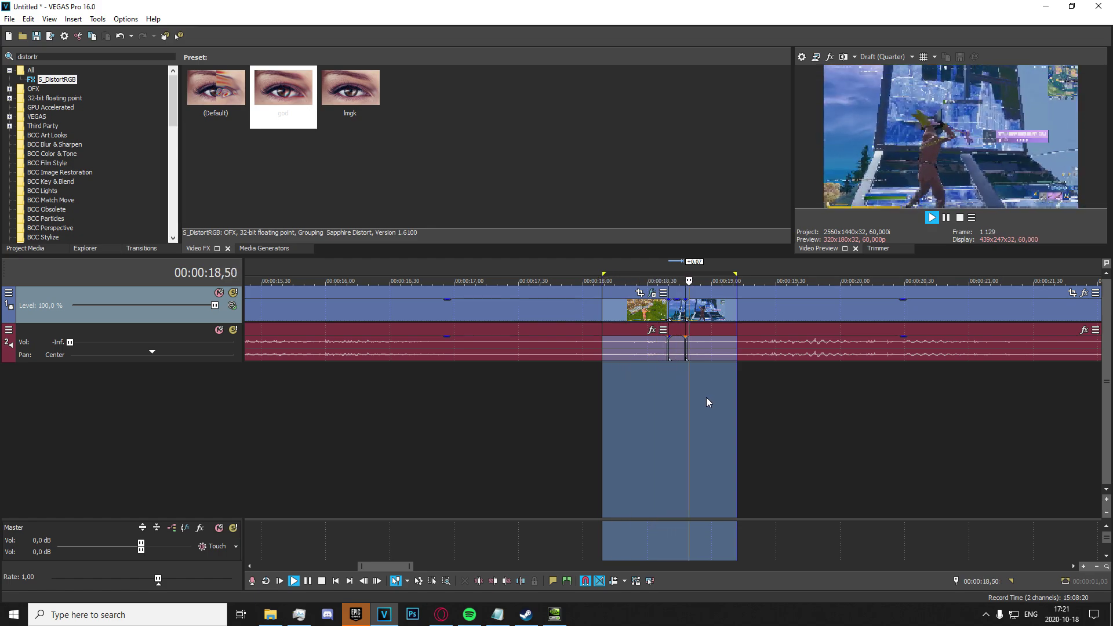
key(space)
click(667, 374)
key(space)
key(space)
Step: Step through the transition frame by frame from before the cut to past the short segment to examine the zoom direction
click(660, 372)
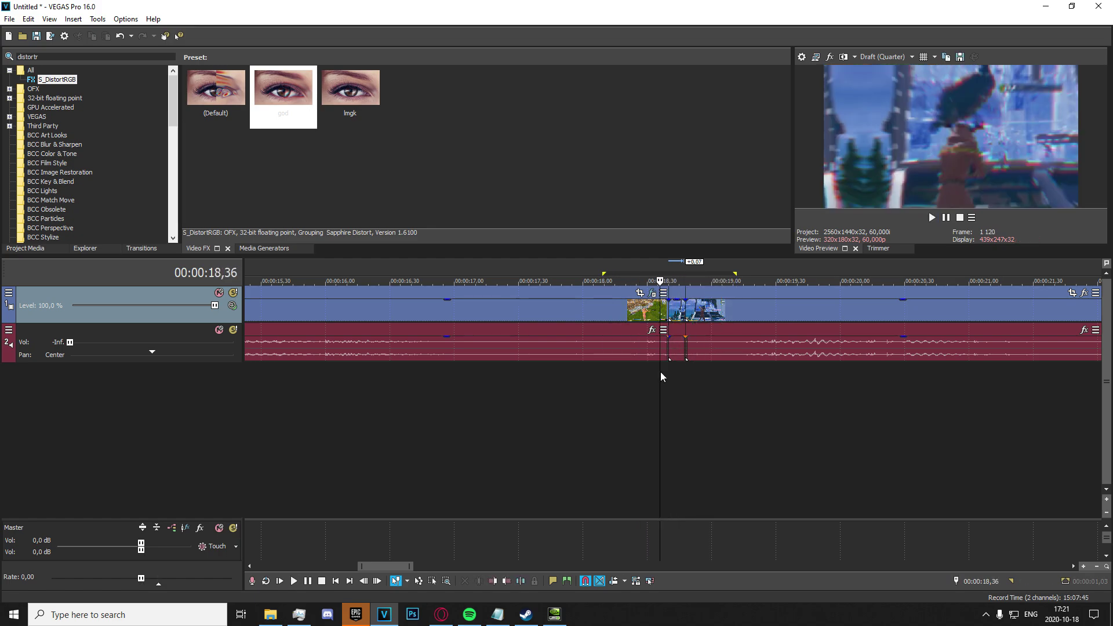
key(Right)
key(Right)
key(Right)
key(Right)
key(Right)
key(Right)
key(Right)
key(Right)
key(Right)
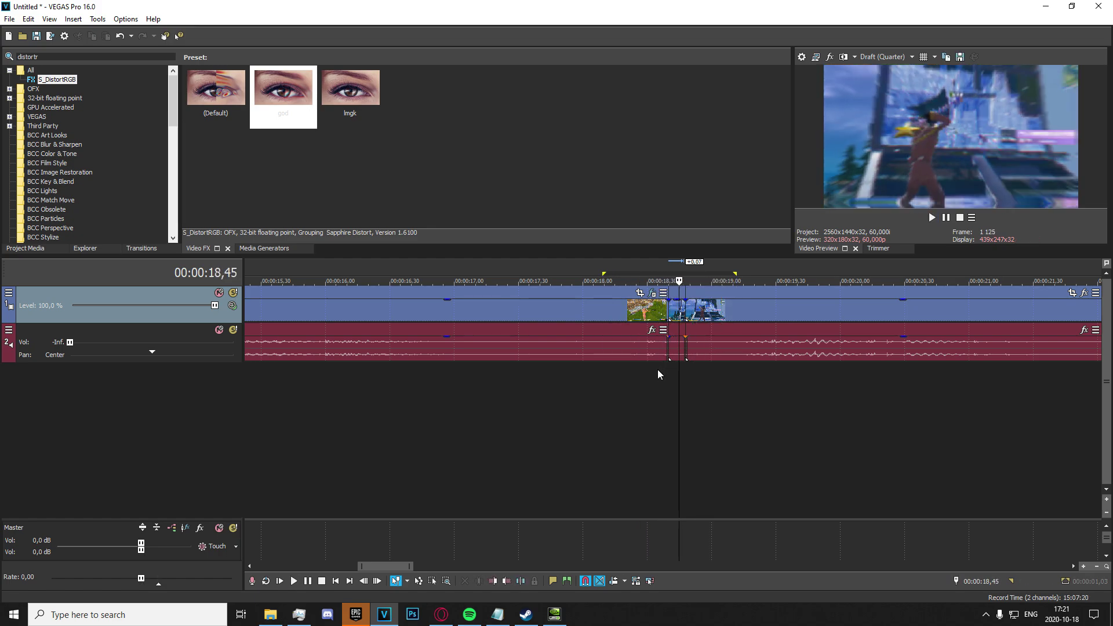
click(641, 372)
key(Right)
key(Right)
key(Right)
key(Right)
key(Right)
key(Right)
key(Right)
key(Right)
key(Right)
key(Right)
key(Right)
key(Right)
key(Right)
key(Right)
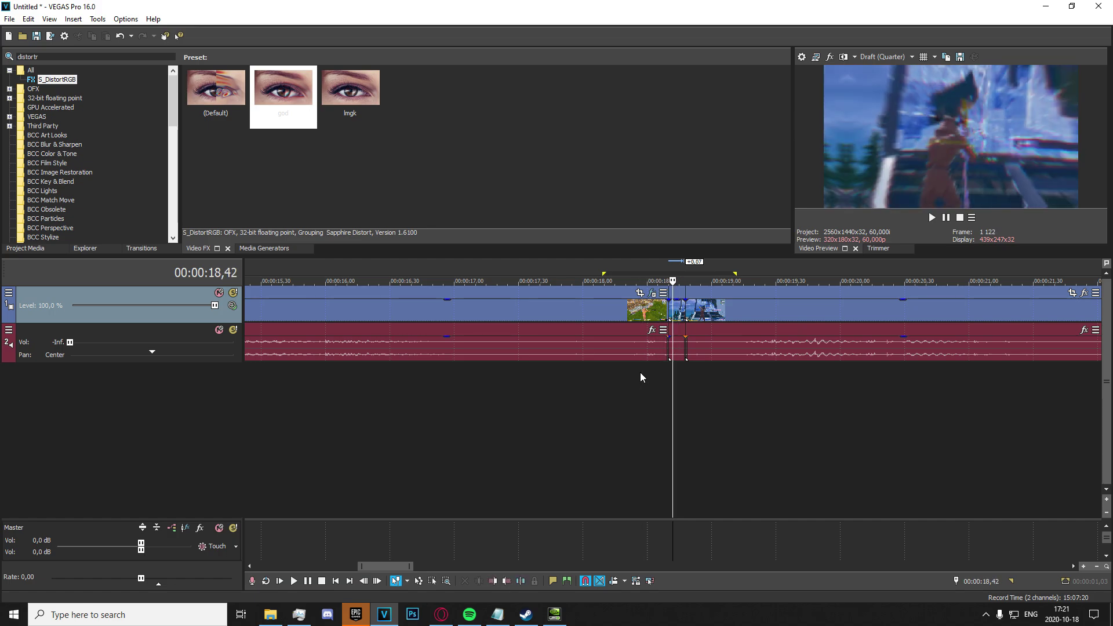
key(Left)
key(Left)
key(Left)
key(Left)
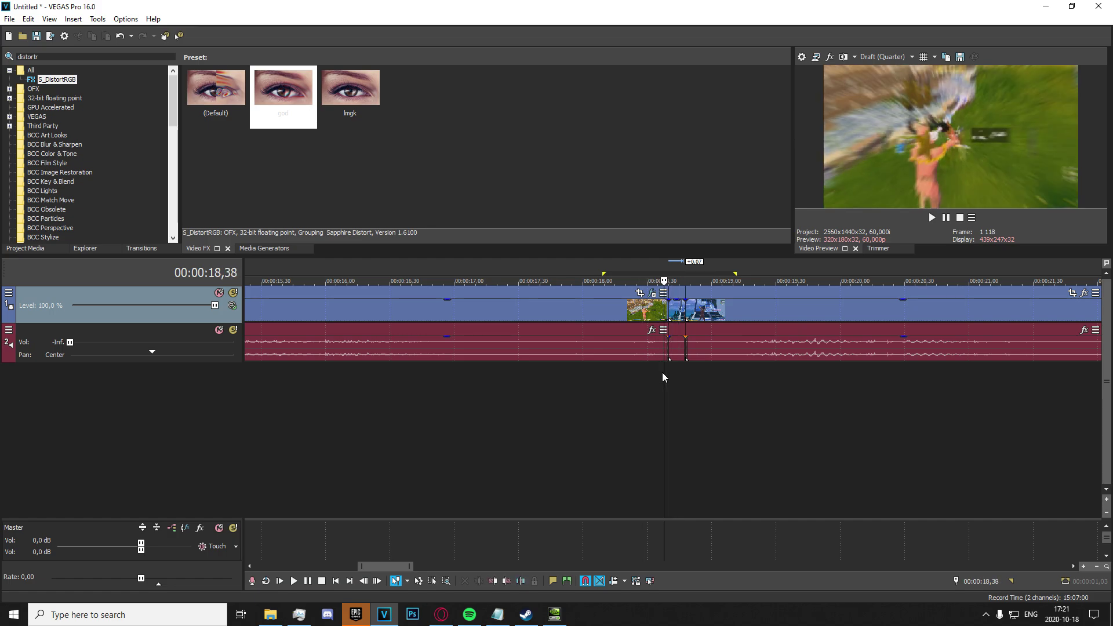
key(Left)
key(Left)
key(Right)
key(Right)
key(Right)
key(Right)
key(Right)
key(Right)
key(Right)
key(Right)
key(Right)
key(Right)
key(Right)
key(Right)
key(Right)
key(Right)
key(Right)
key(Right)
key(Right)
key(Right)
key(Right)
key(Right)
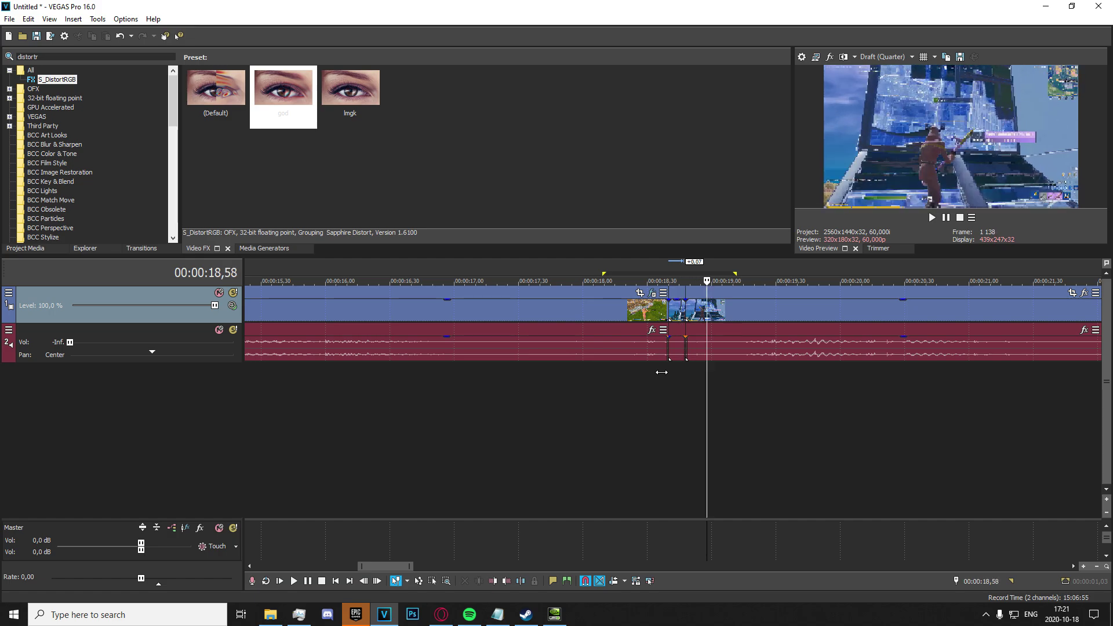
Step: Enlarge the keyframe area for the segment after the cut and set the S_BlurMoCurves Z Dist to 1,4 at its first keyframe
click(663, 372)
scroll(663, 372, up, 3)
click(821, 293)
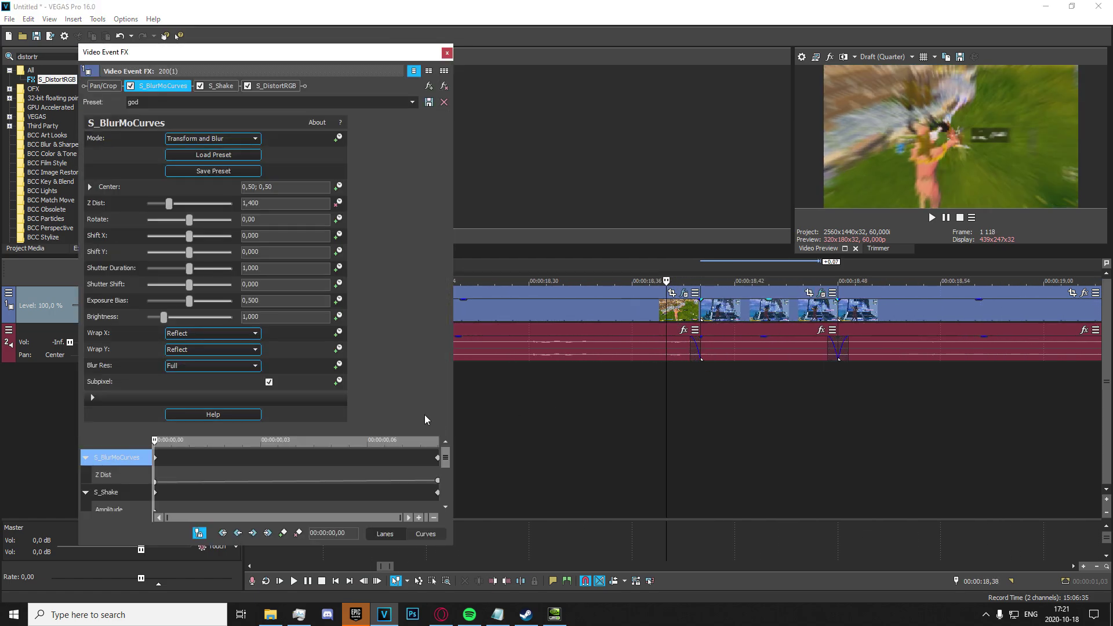
scroll(358, 493, down, 3)
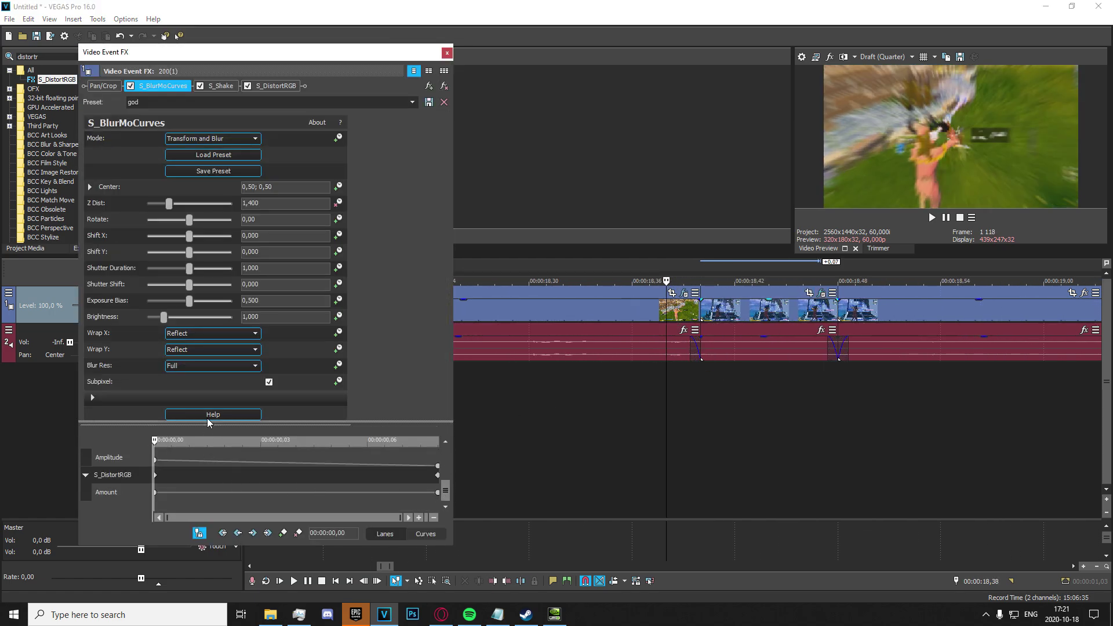
drag(210, 436, 209, 365)
click(157, 412)
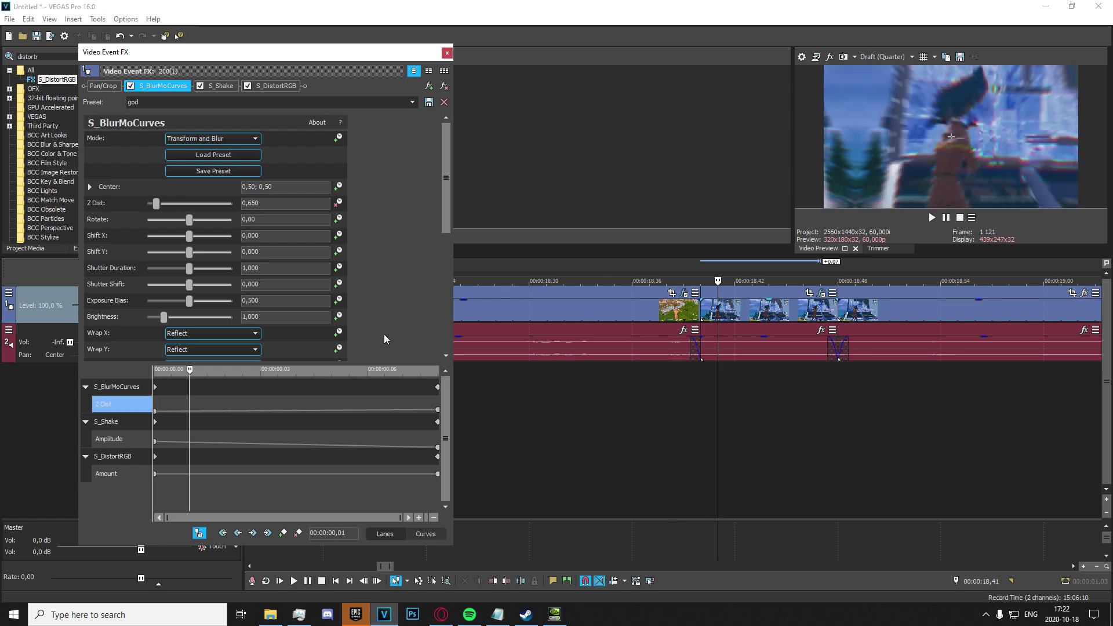
mouse_move(438, 412)
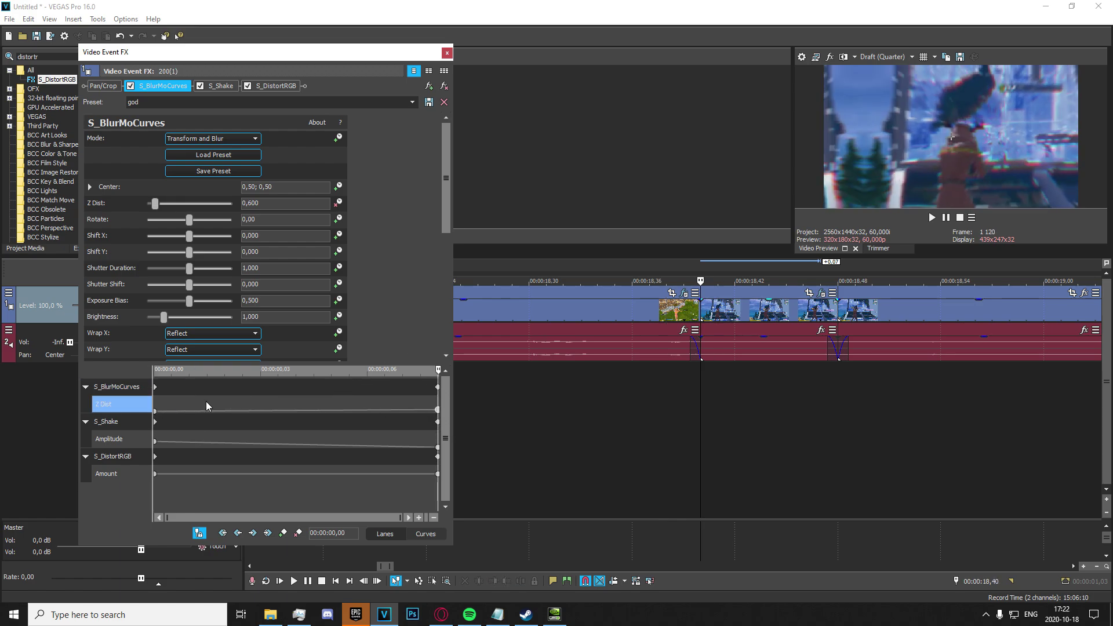
drag(267, 203, 236, 202)
text(1,4)
key(Return)
click(447, 53)
Step: Select the region from 18,27 to 18,59 around the cut and play the transition several times
drag(477, 455, 1025, 464)
key(space)
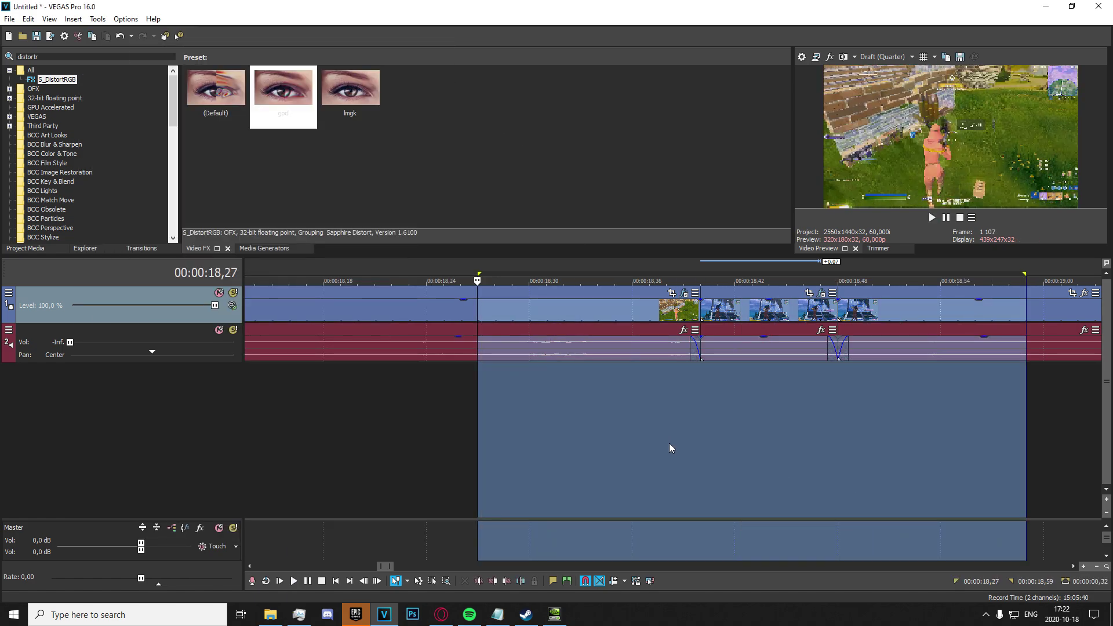
key(space)
key(space)
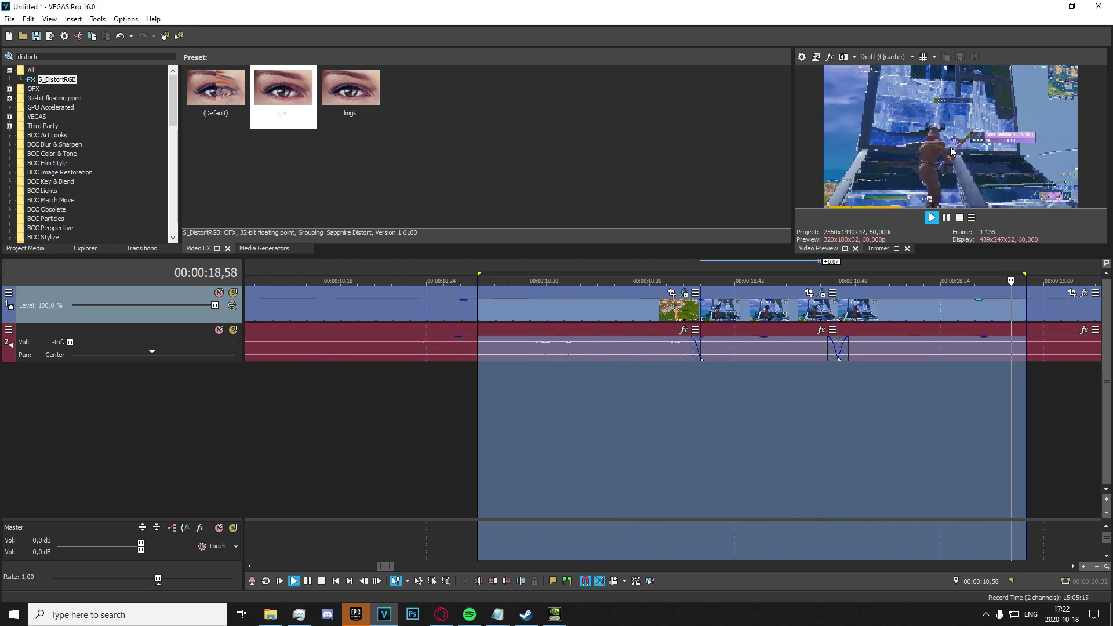
key(space)
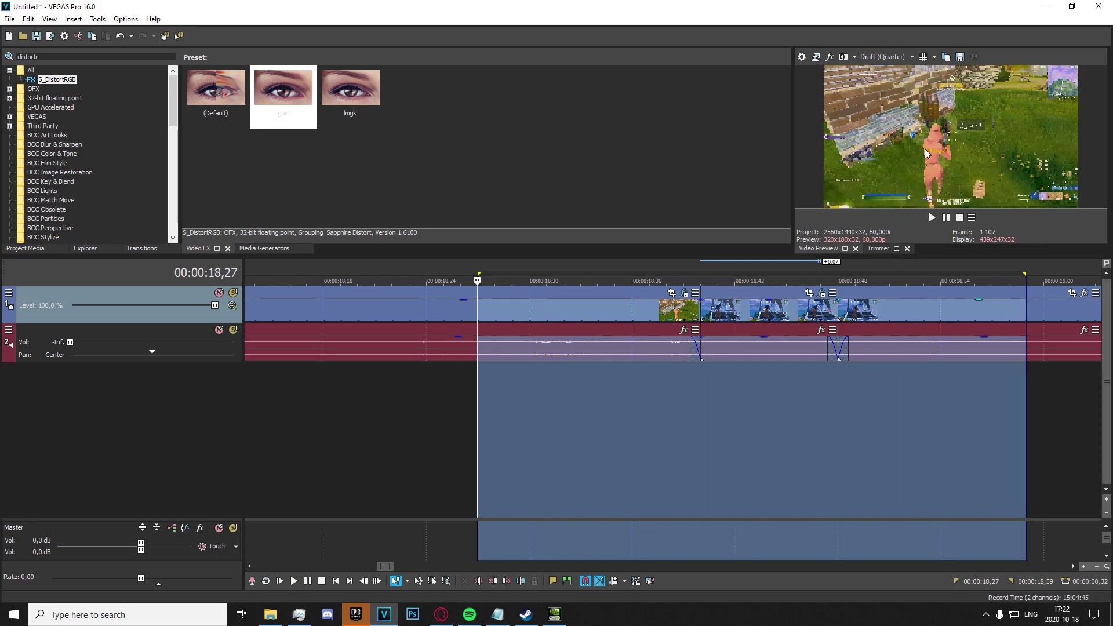
key(space)
key(space)
key(space)
key(space)
Step: Inspect the S_BlurMoCurves settings of the clip before the cut and close them without making changes
click(528, 458)
scroll(615, 444, down, 3)
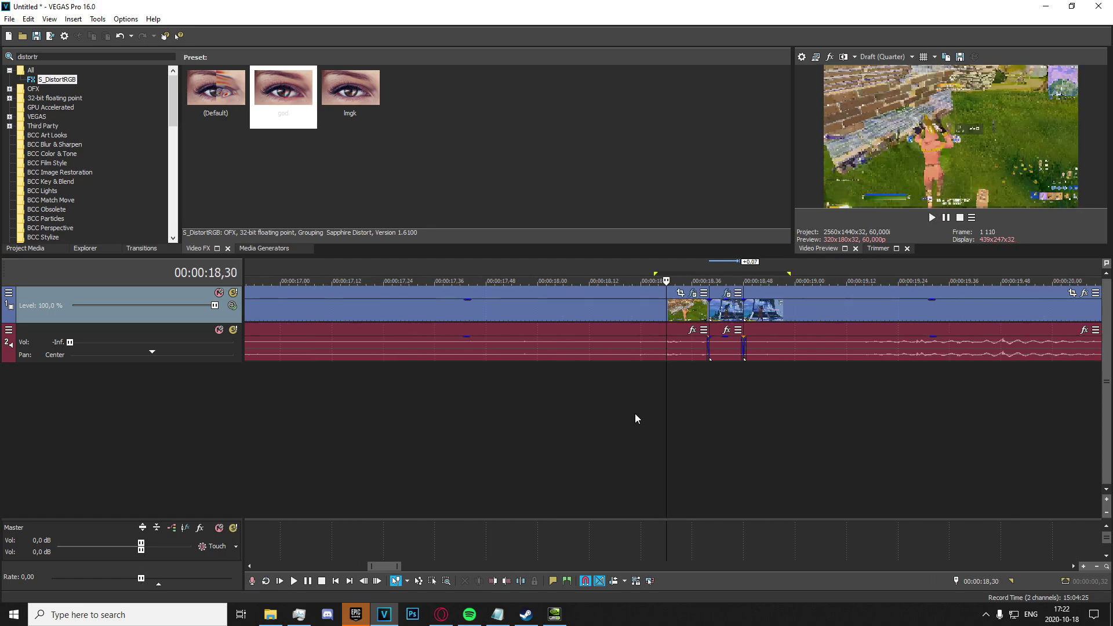
click(703, 313)
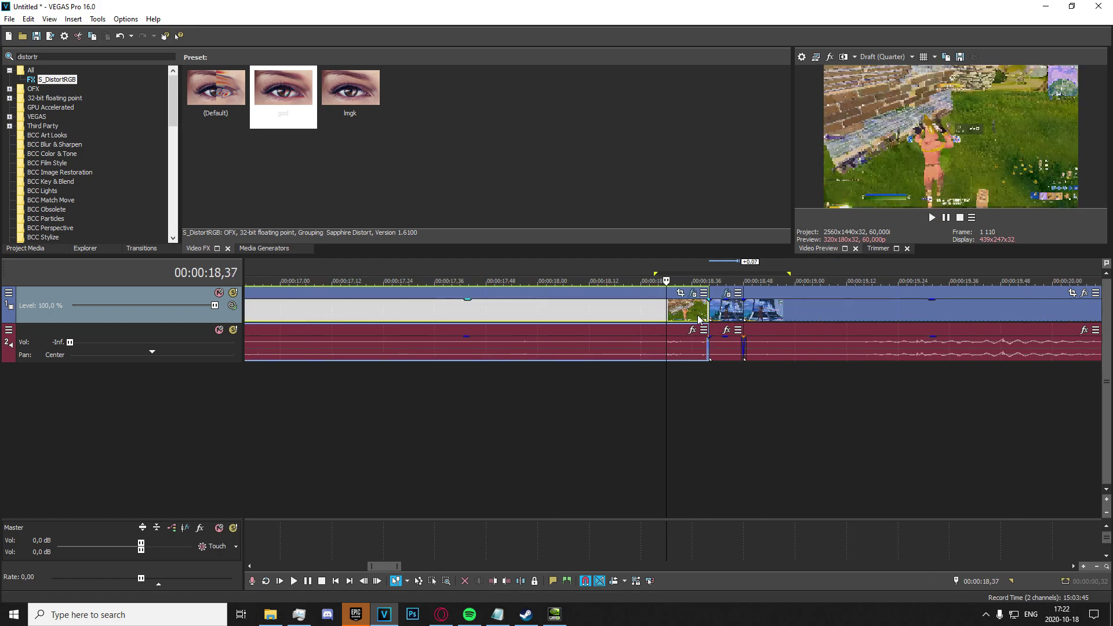
scroll(709, 319, up, 3)
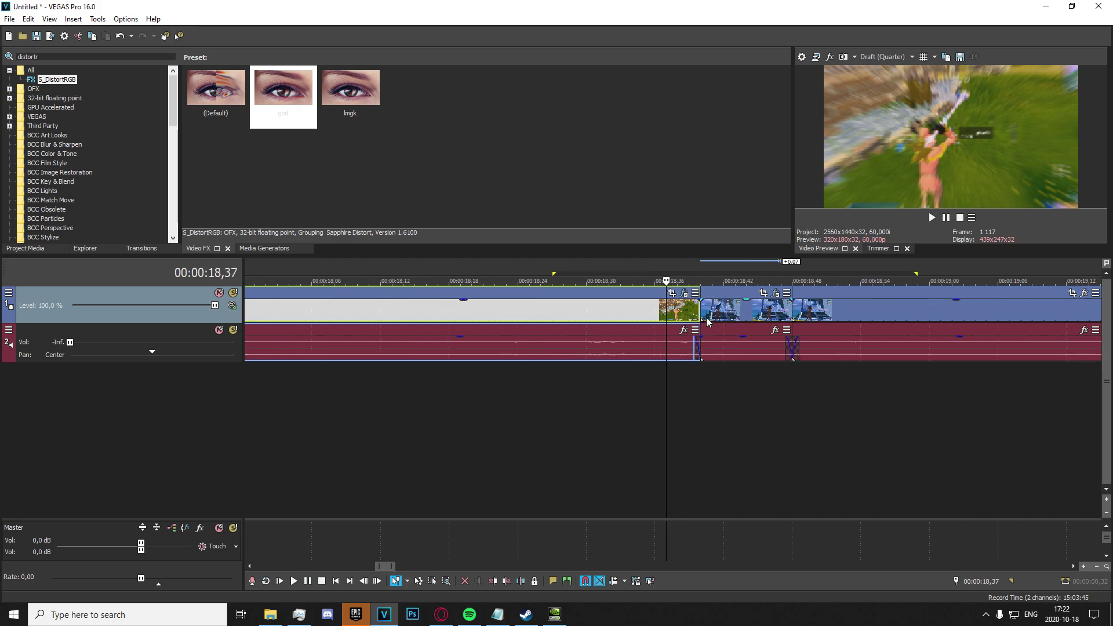
click(684, 293)
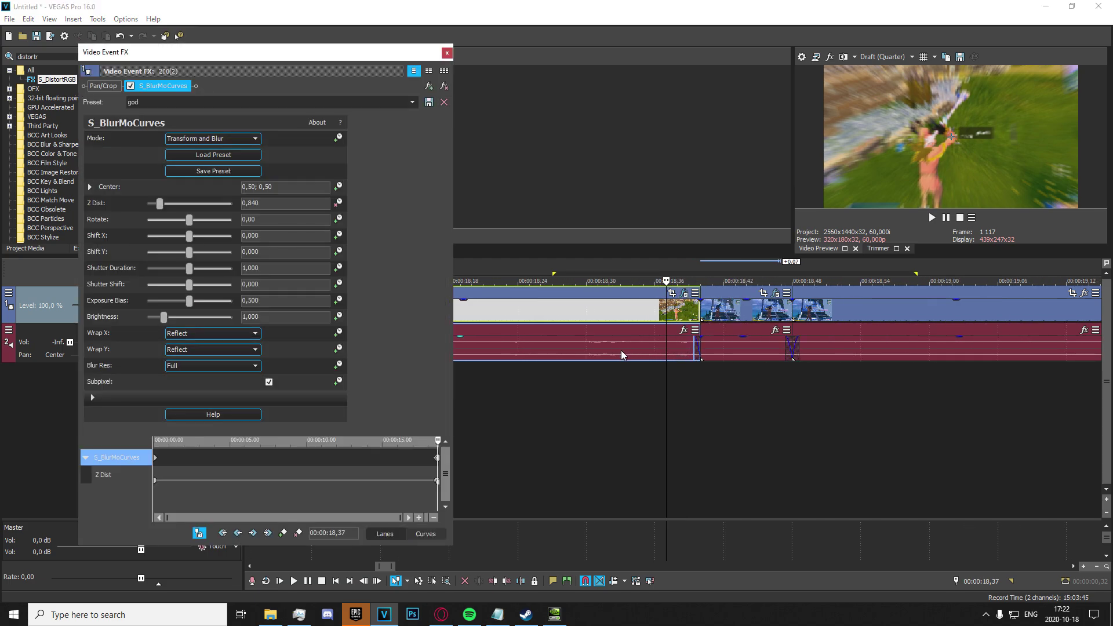
click(447, 53)
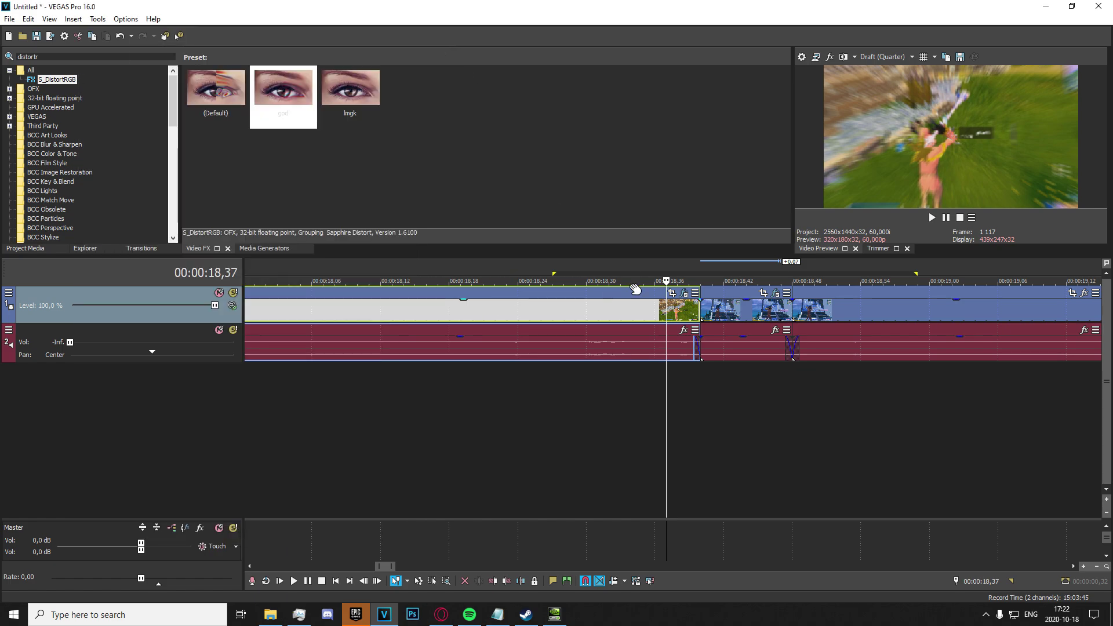
click(685, 293)
click(447, 53)
Step: Review the S_Shake axis settings of the segment after the cut and set Y Rand Amp to 0,061
click(776, 293)
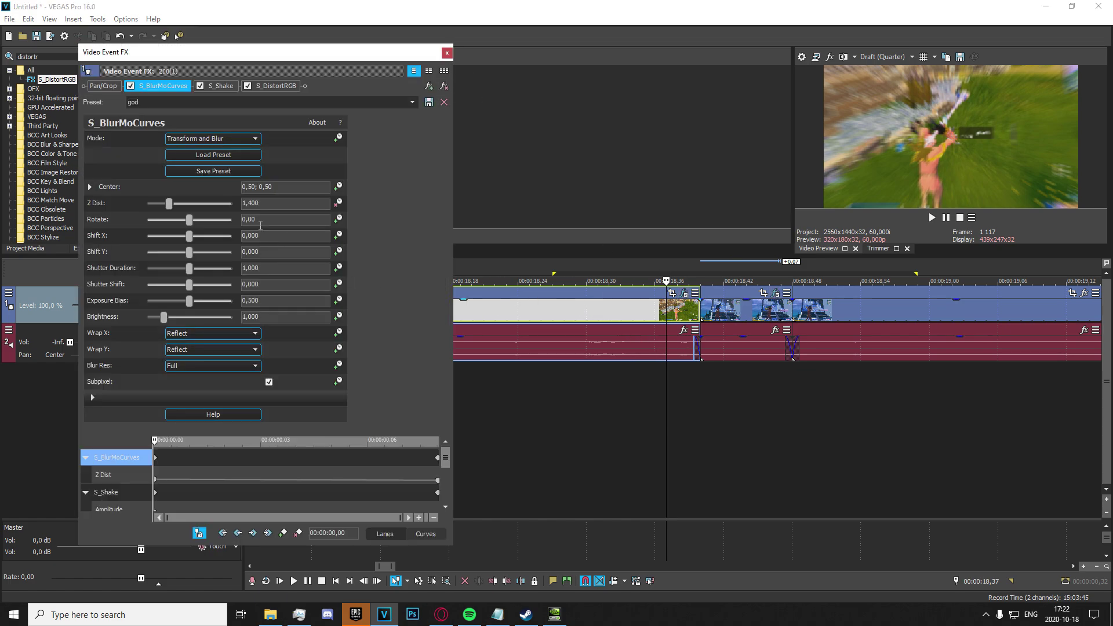
click(231, 89)
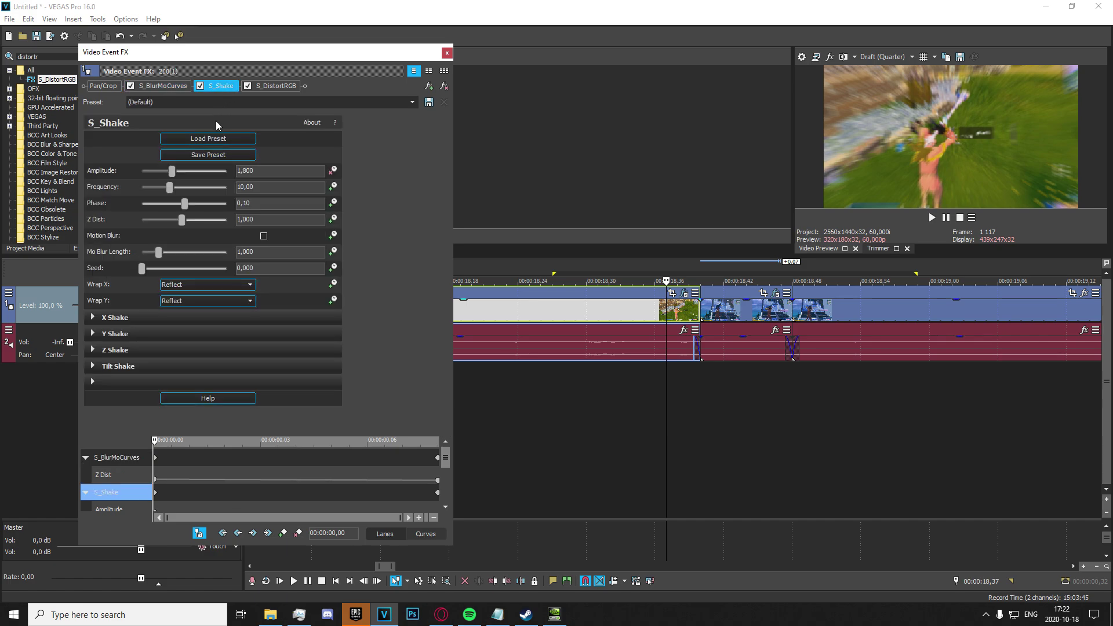
click(91, 317)
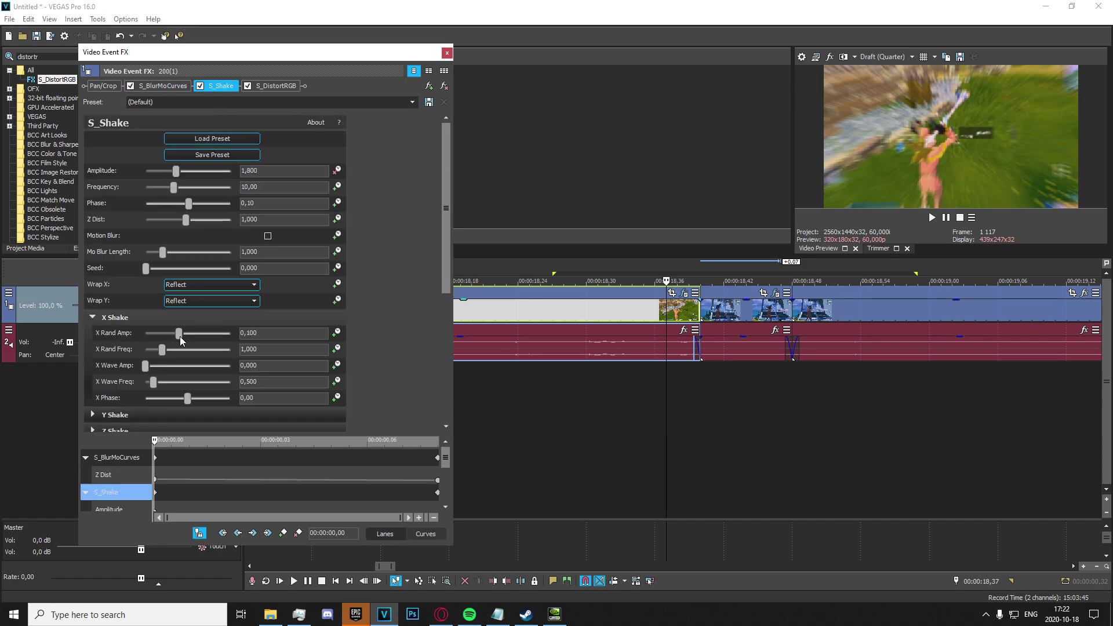
click(92, 317)
click(93, 350)
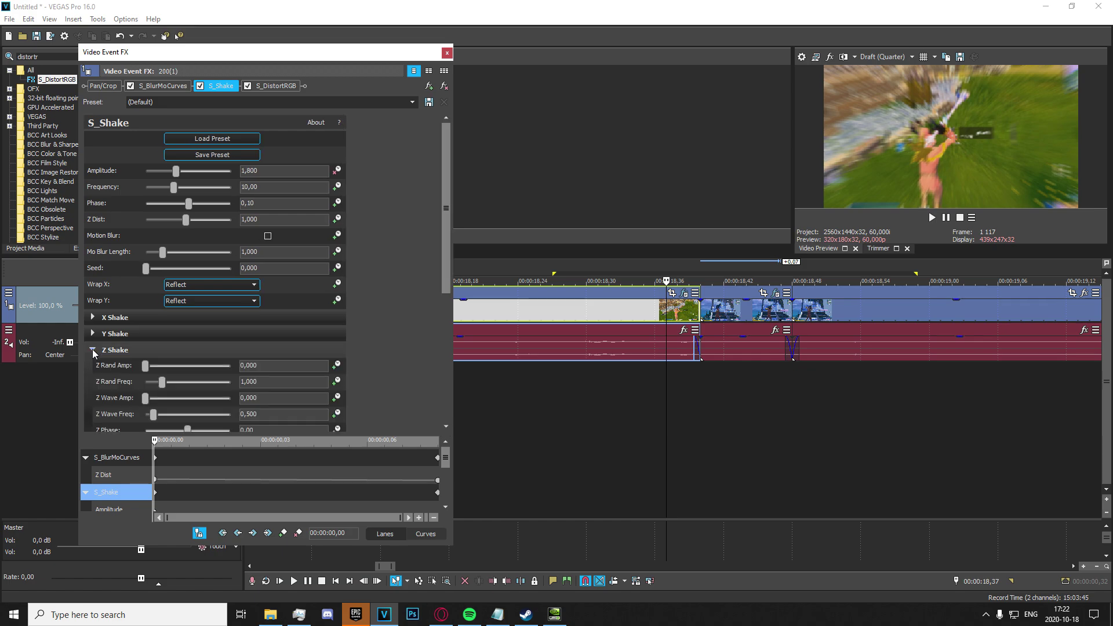
click(92, 334)
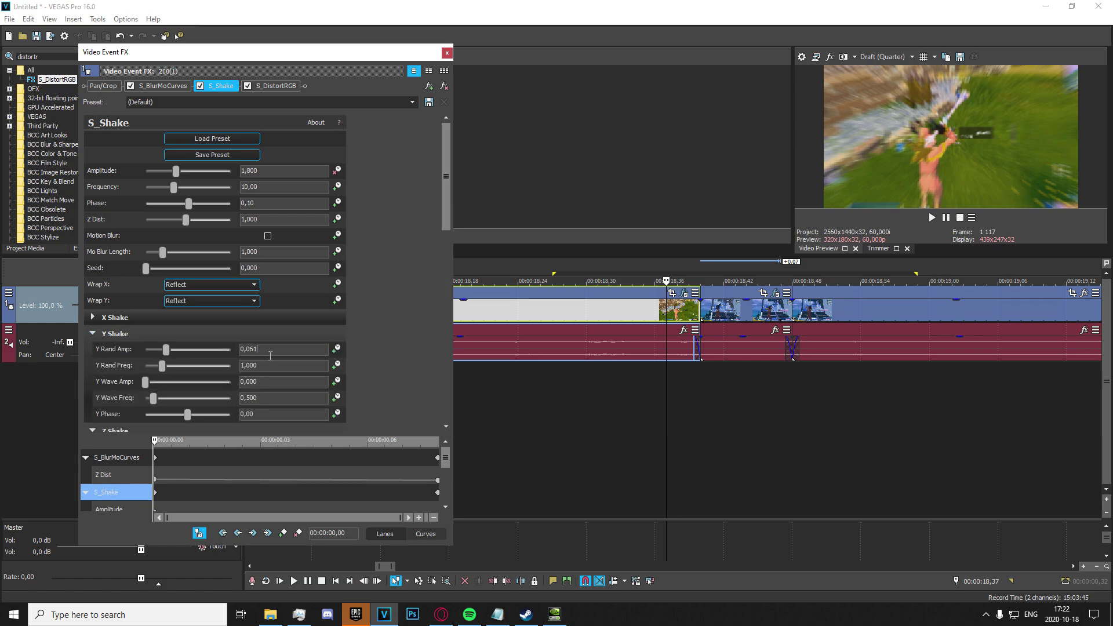
text(1)
key(Return)
Step: Check the Tilt Shake parameters of S_Shake and close the effect settings
click(92, 334)
click(96, 351)
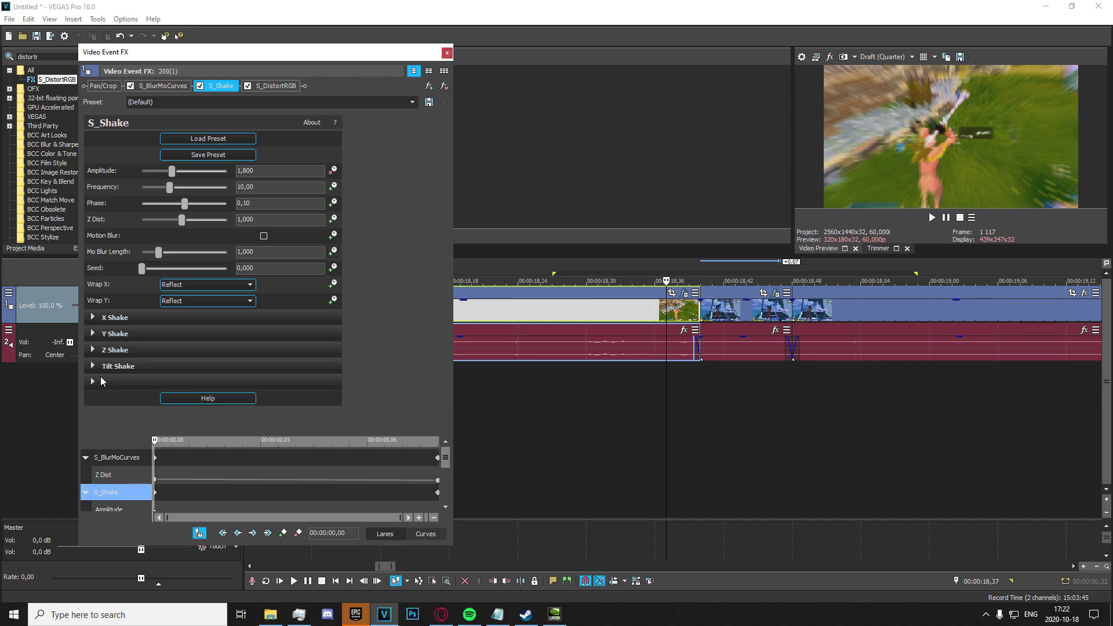
click(93, 366)
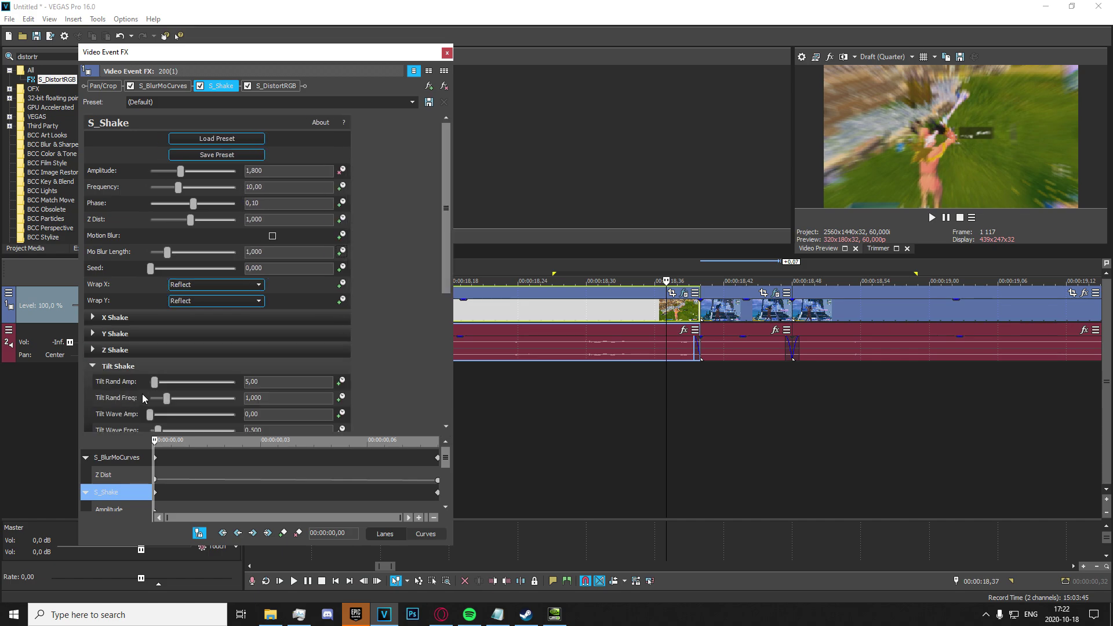
click(99, 368)
click(447, 53)
Step: Select the region from 18,30 to 19,02 and play back the finished transition
drag(955, 412, 584, 398)
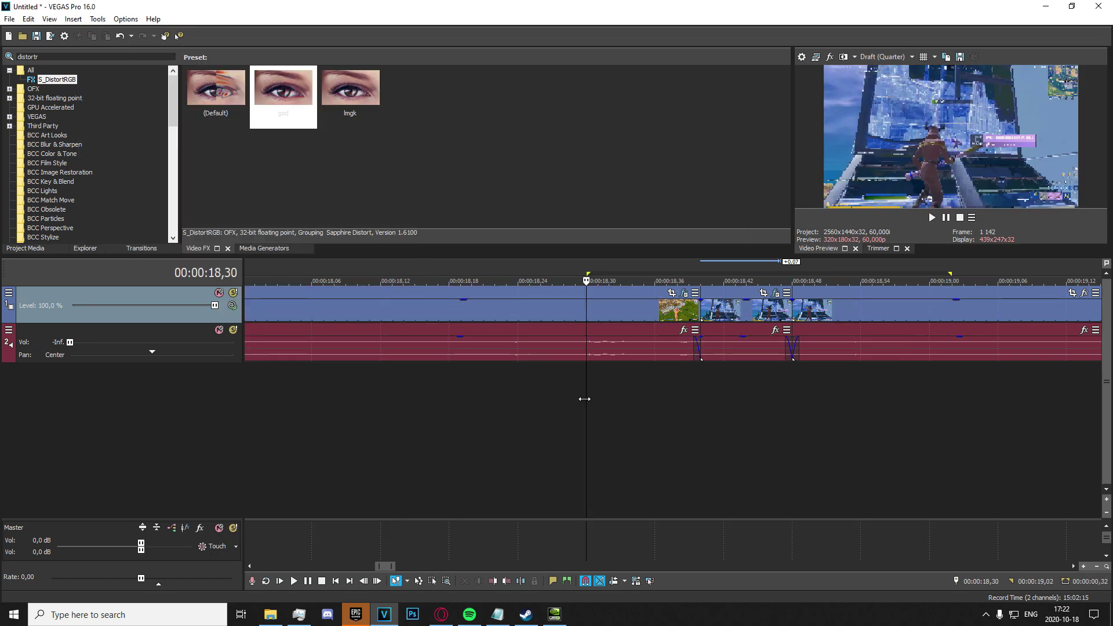
key(space)
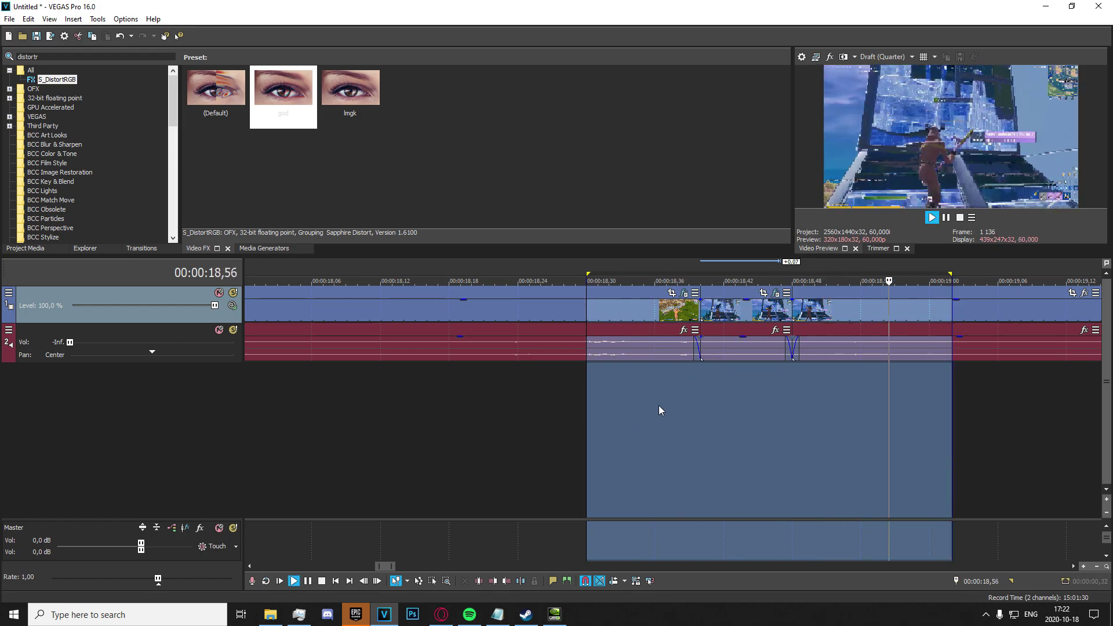
Step: Play back the transition in the selected region again, and once more from 18,23
key(space)
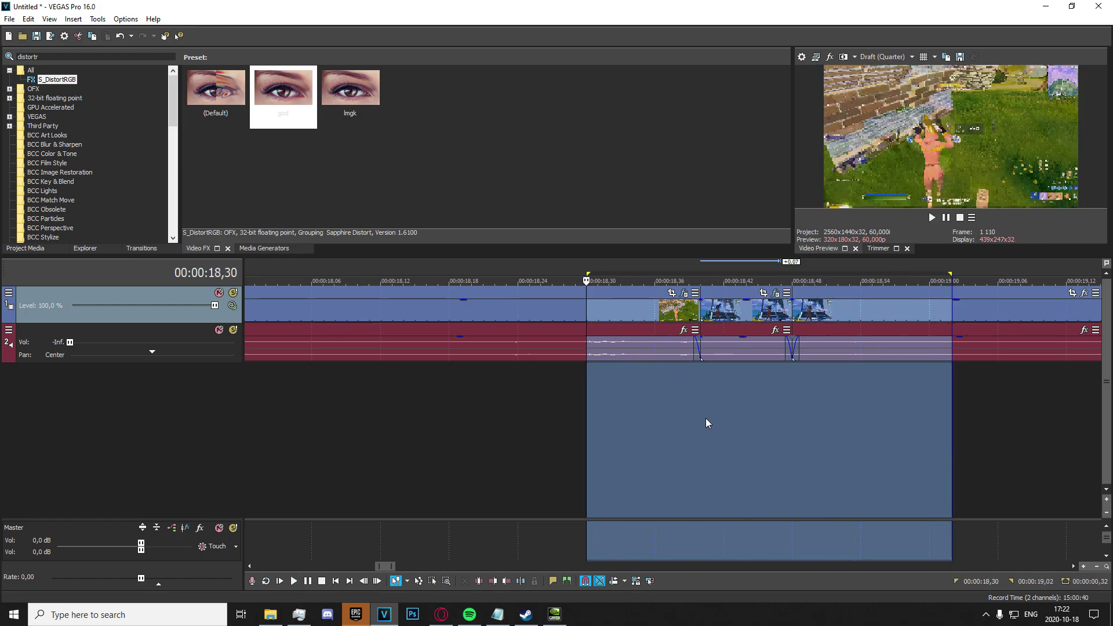
key(space)
key(space)
click(513, 441)
key(space)
key(space)
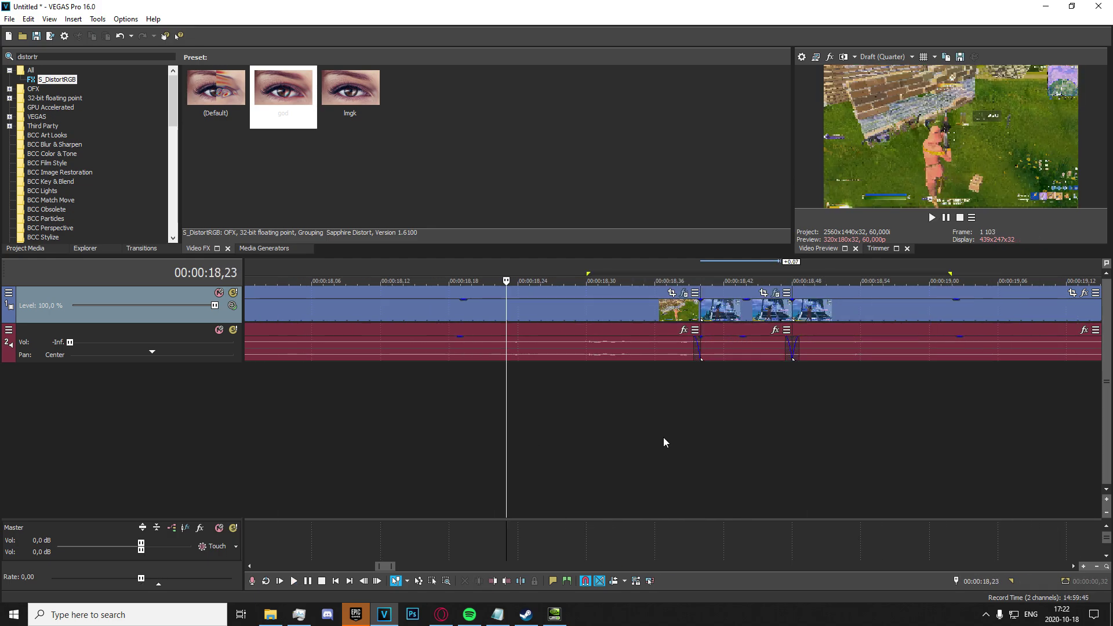
Step: Enable Rotate animation in S_BlurMoCurves on the clip before the cut and add a Rotate keyframe at 18,35
click(690, 385)
click(697, 383)
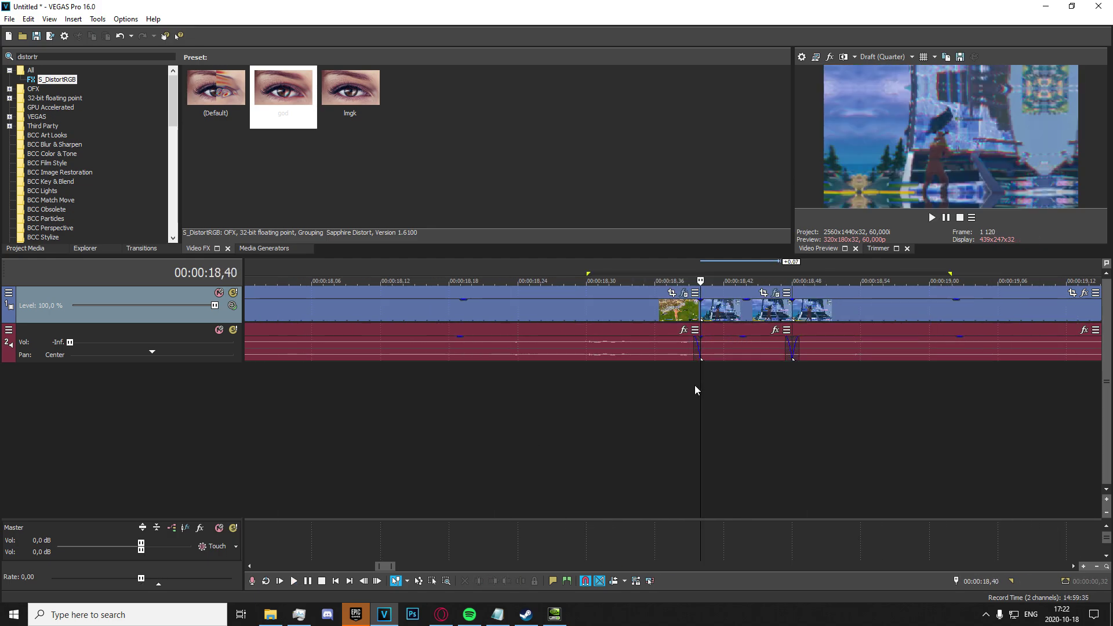
scroll(628, 360, up, 2)
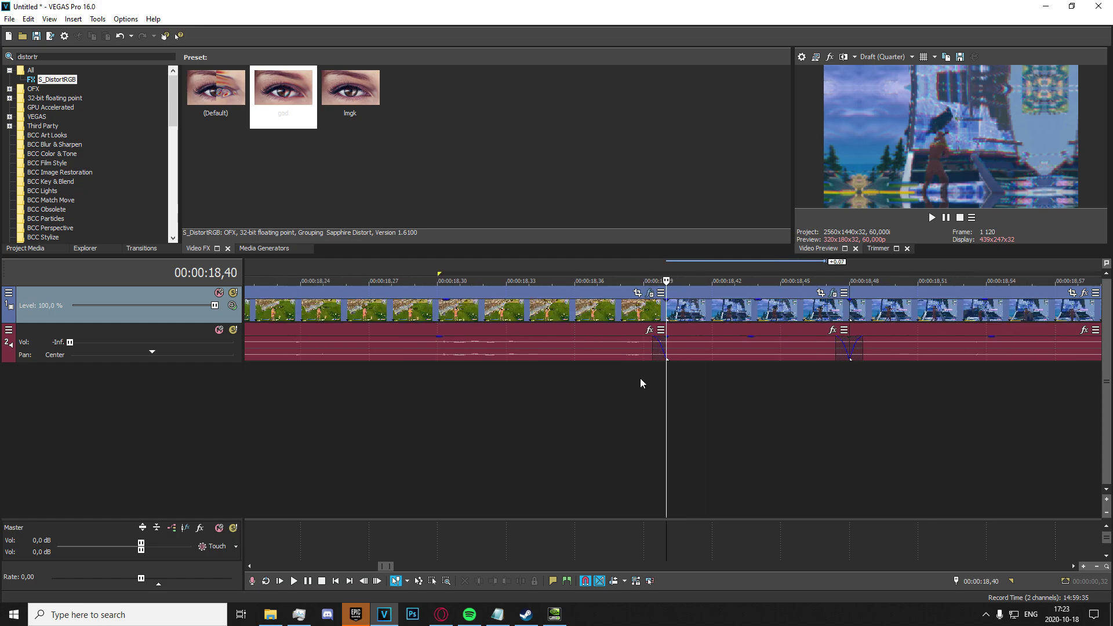
click(649, 295)
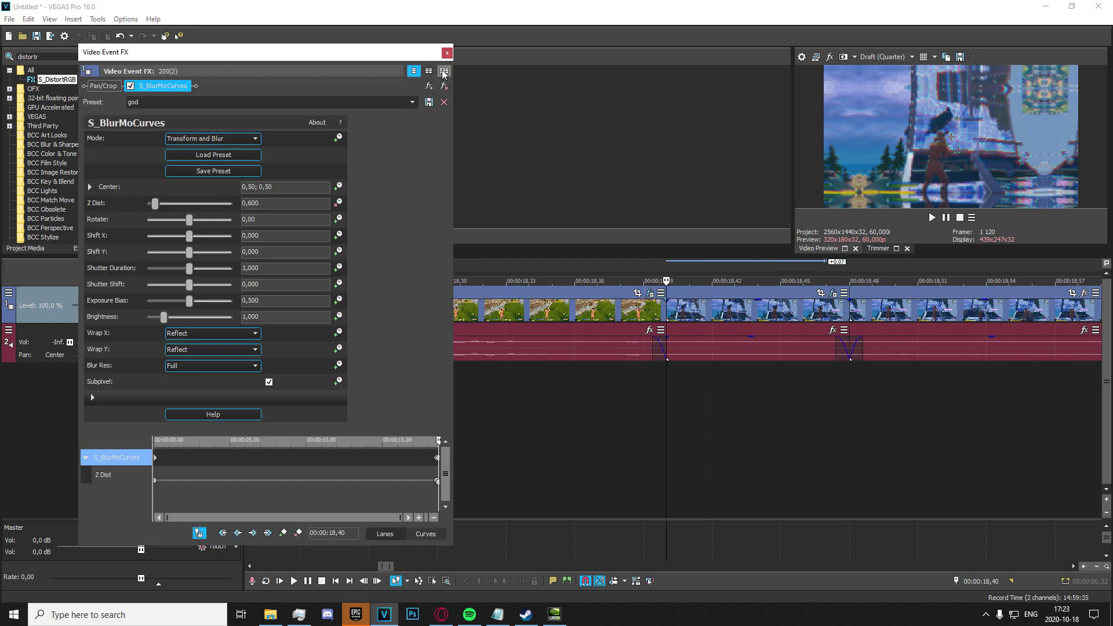
scroll(434, 481, up, 5)
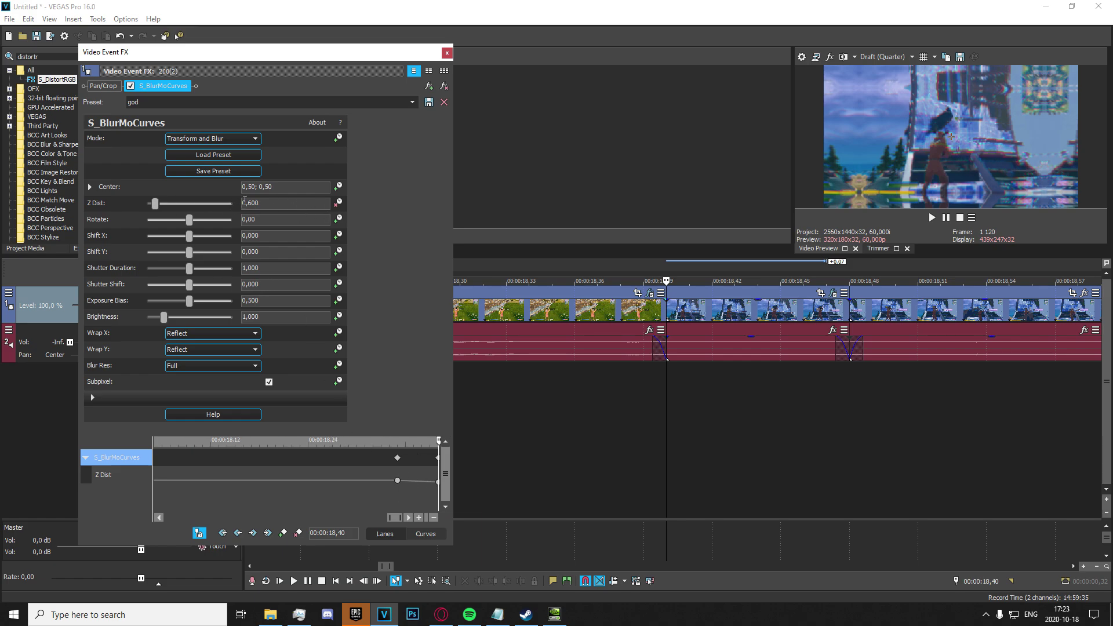
click(338, 219)
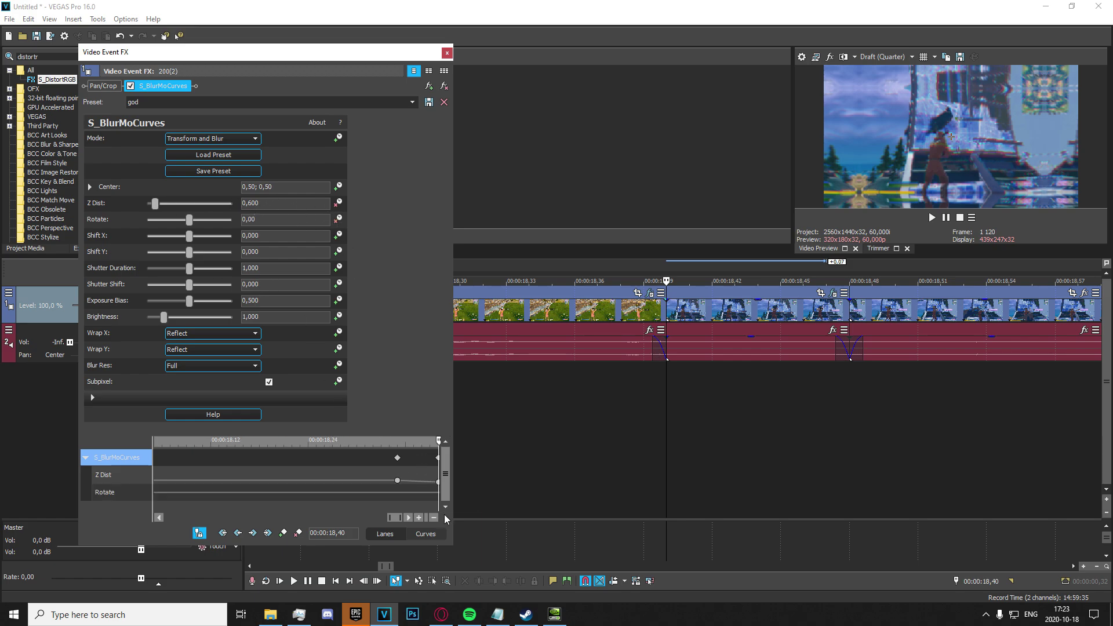
click(403, 498)
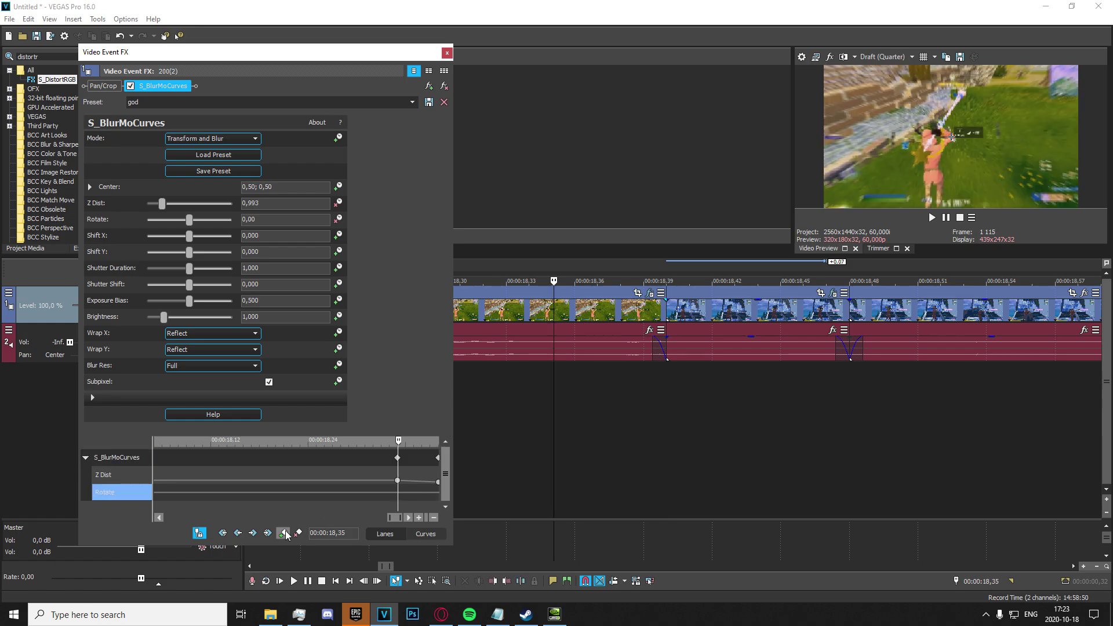
scroll(403, 493, down, 5)
scroll(432, 497, up, 3)
Step: Set Rotate to -45 at 18,40 for the clip before the cut and close its effect settings
key(Right)
key(Right)
key(Right)
key(Right)
key(Right)
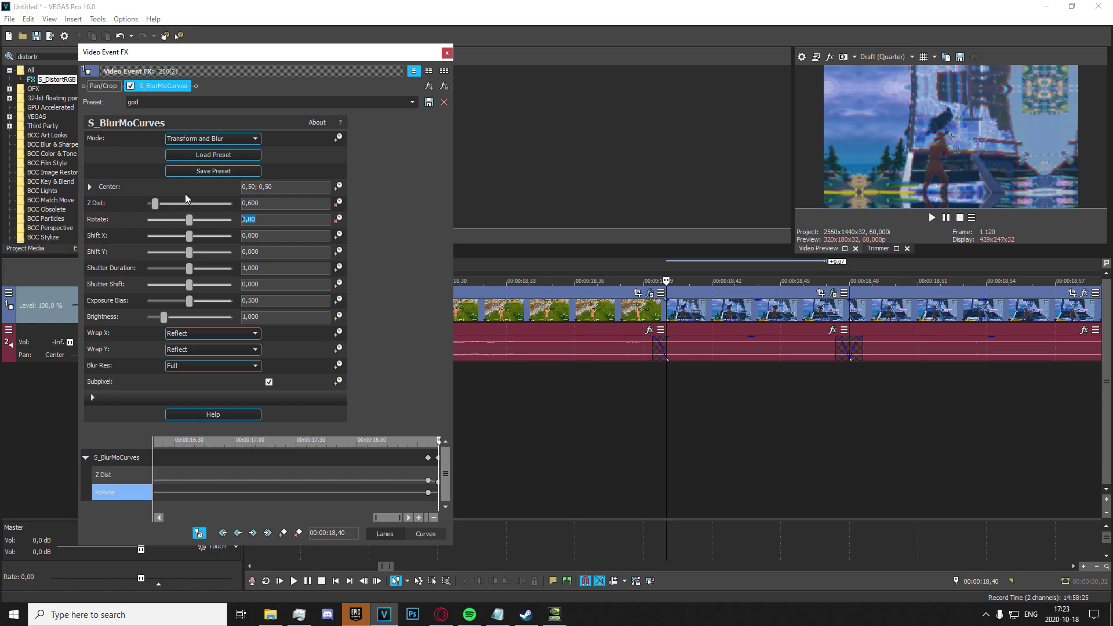
text(-45)
key(Return)
click(447, 53)
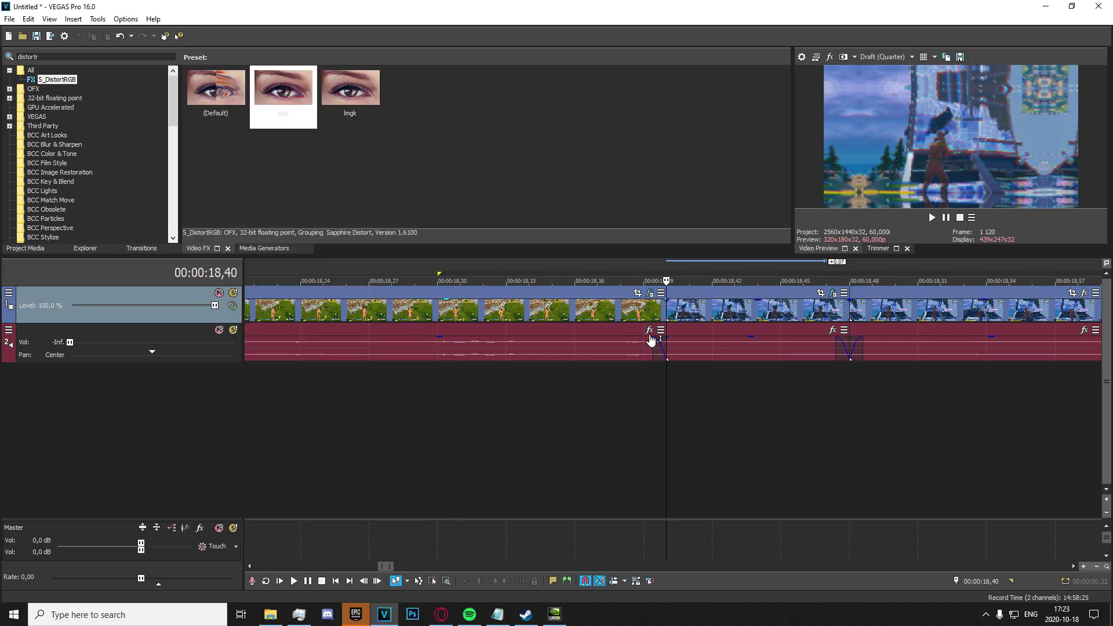
Step: Set S_BlurMoCurves Rotate to 45 at the start of the segment after the cut and enable its animation
click(832, 293)
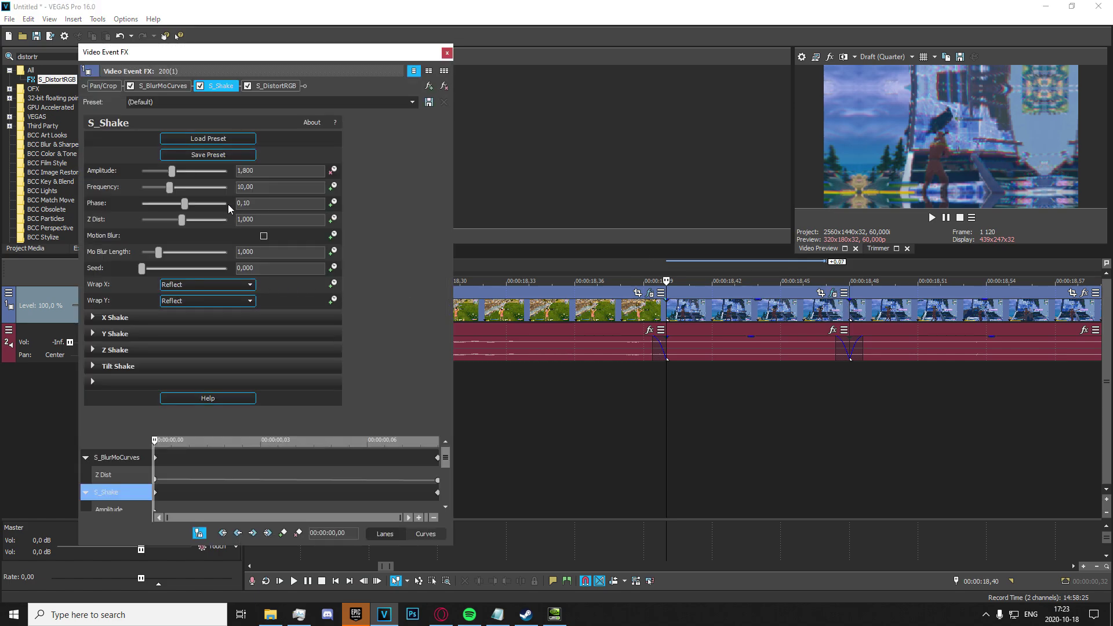
click(160, 86)
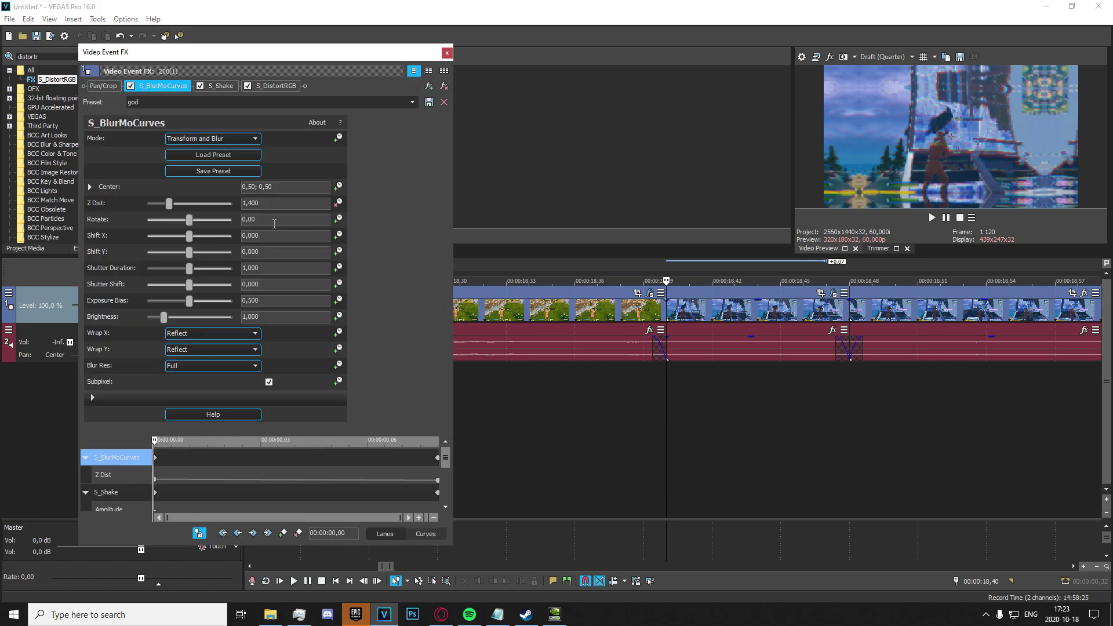
text(45)
key(Return)
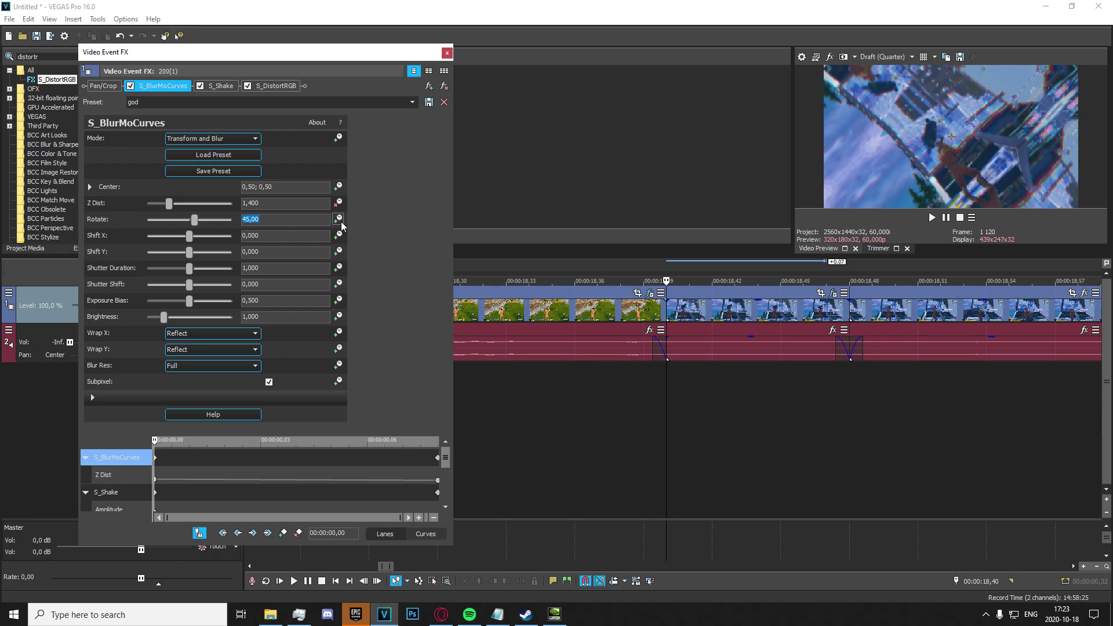
click(339, 220)
Step: Set S_BlurMoCurves Rotate to 0 at 00,05 in the segment after the cut and close its effect settings
drag(443, 461, 444, 494)
scroll(183, 492, up, 4)
click(154, 492)
key(Right)
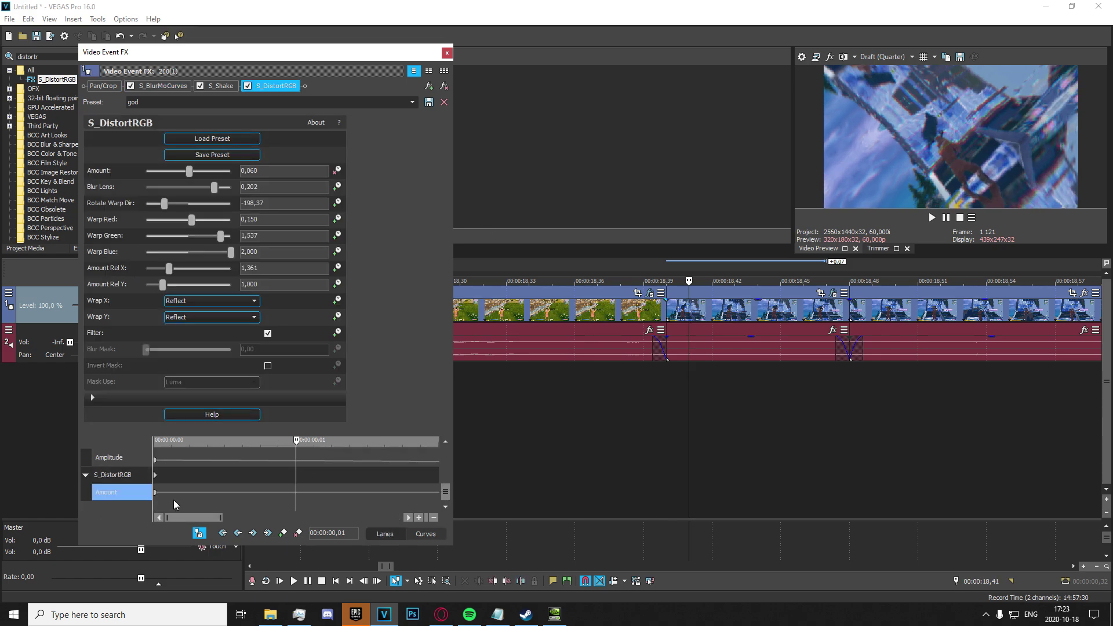
key(Right)
key(Right)
key(Right)
key(Right)
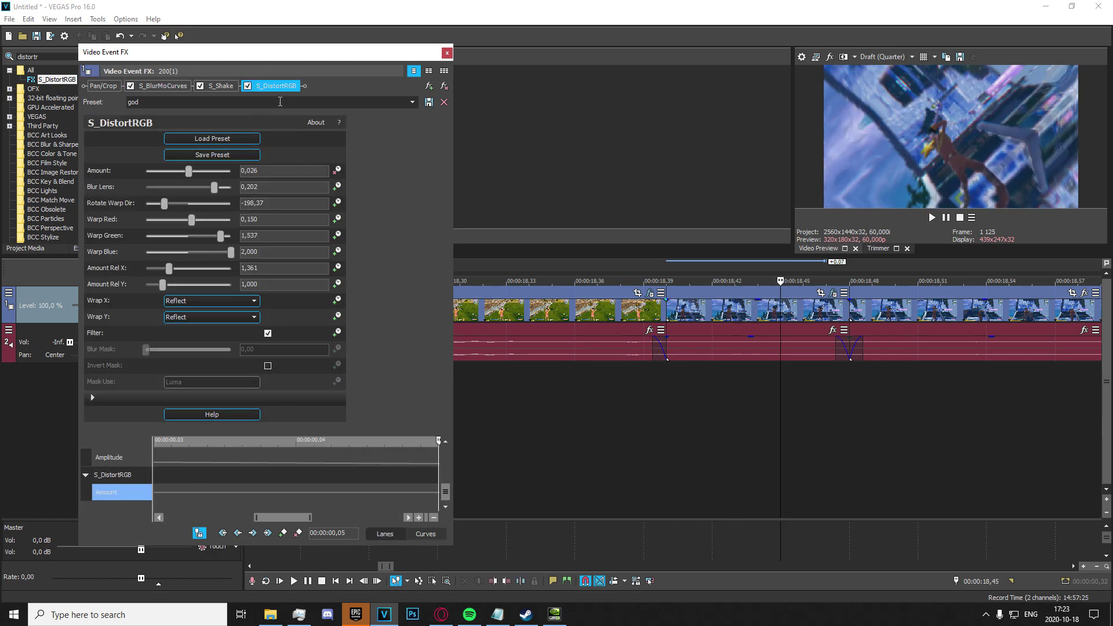
click(276, 87)
click(163, 86)
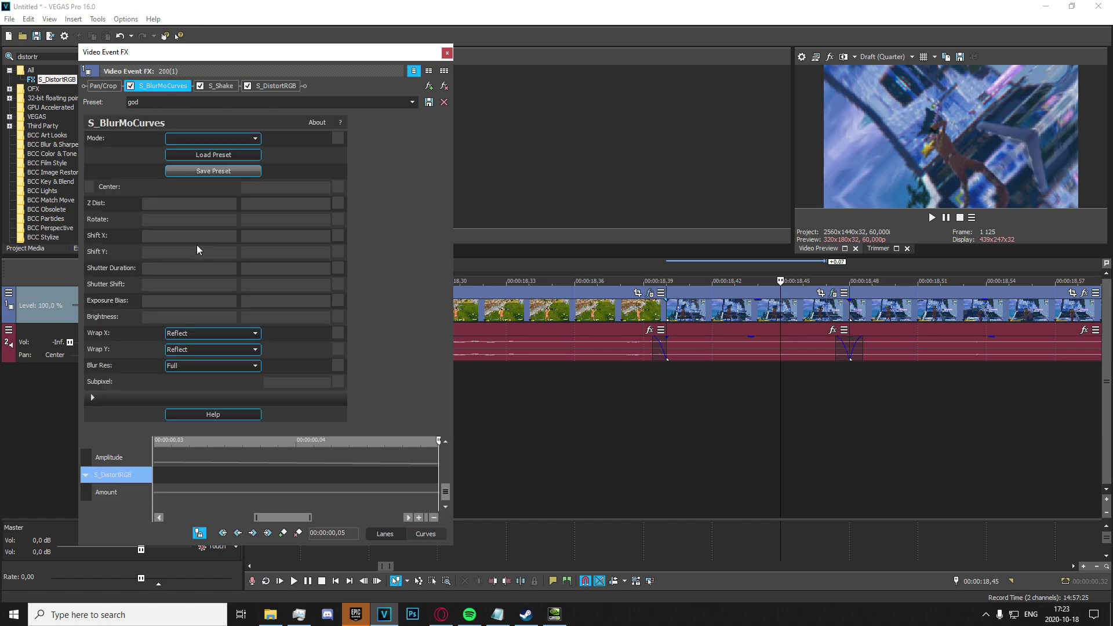
text(0)
key(Return)
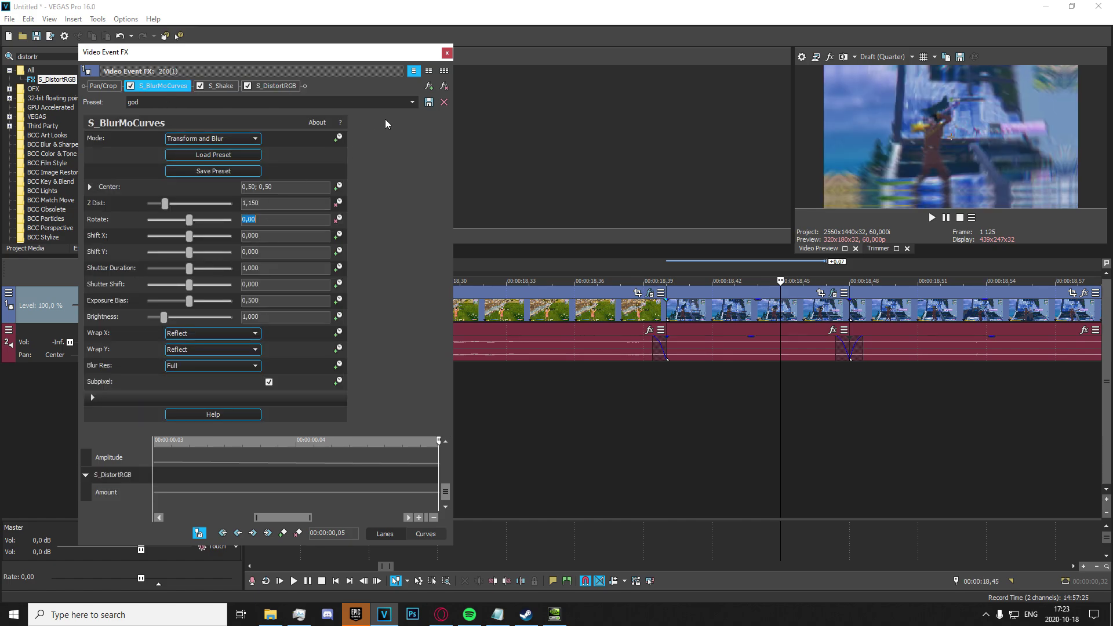
click(447, 52)
Step: Select the region from 18,23 to 19,00 and play back the transition with the added rotation
scroll(544, 443, down, 2)
drag(752, 439, 541, 412)
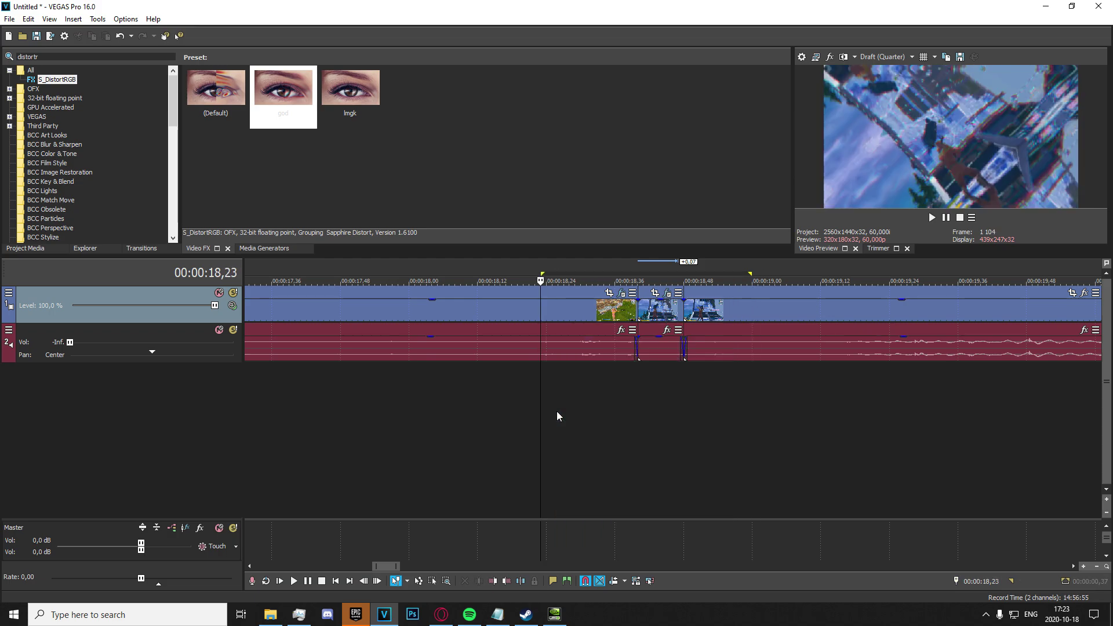
key(space)
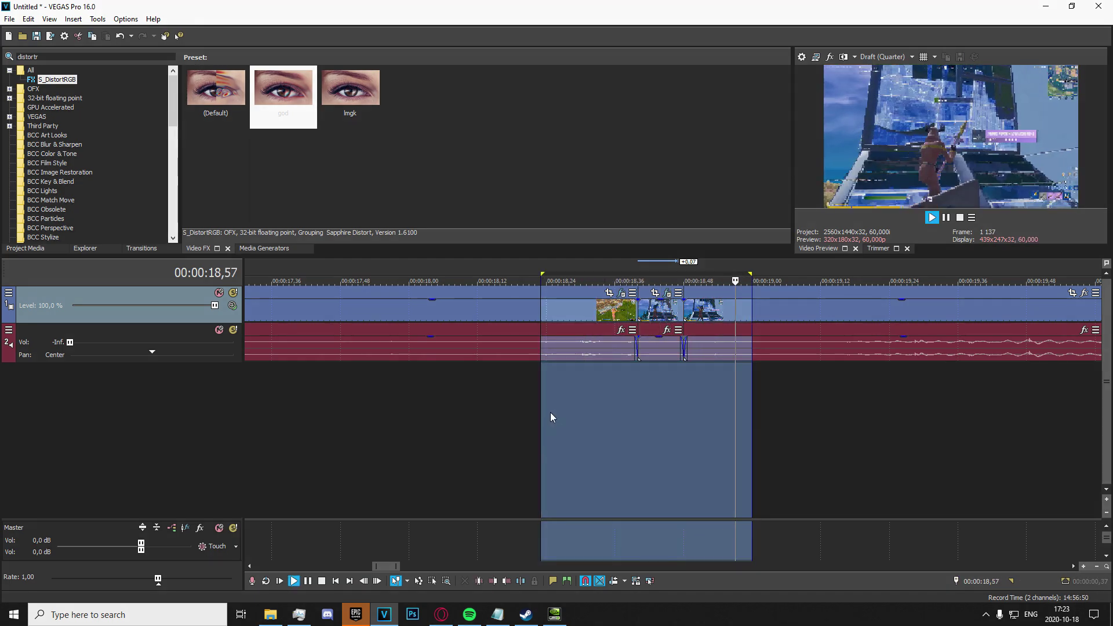
key(space)
key(space)
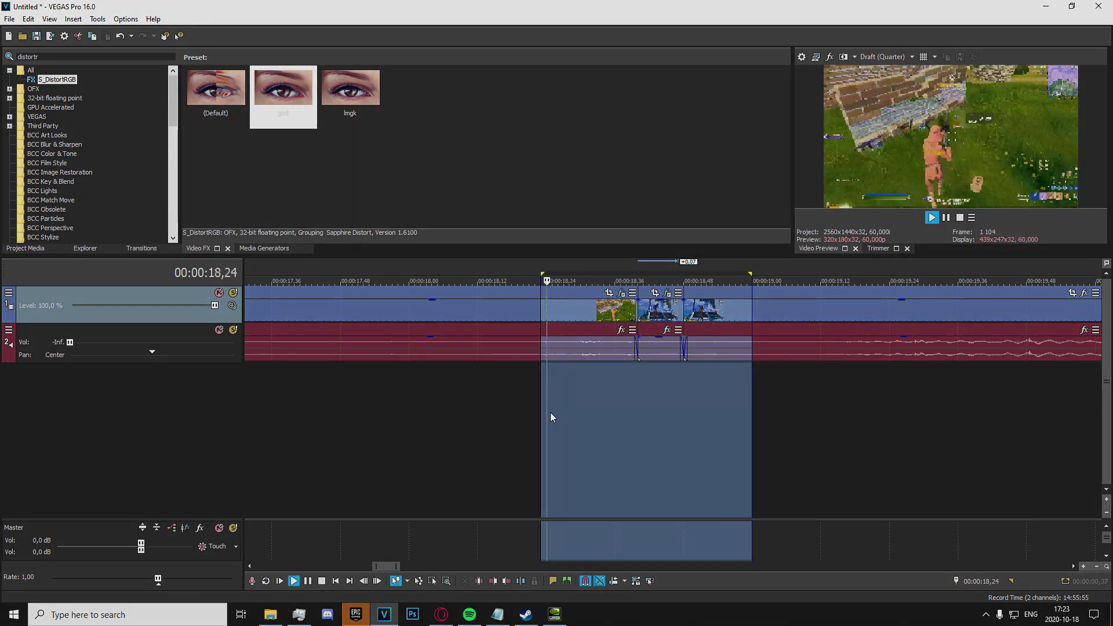
key(space)
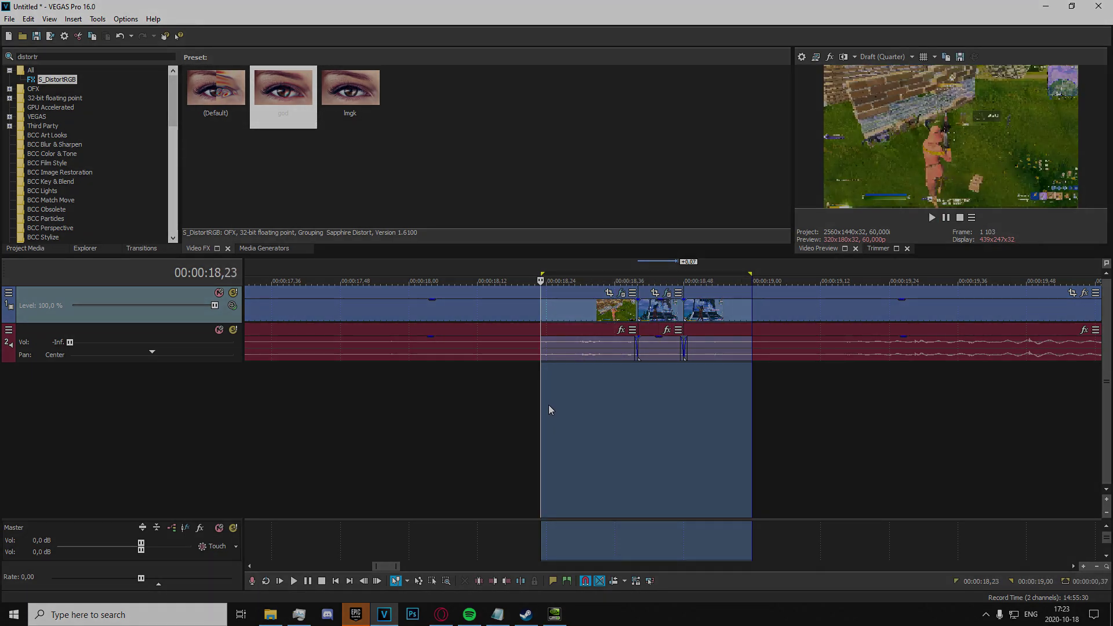